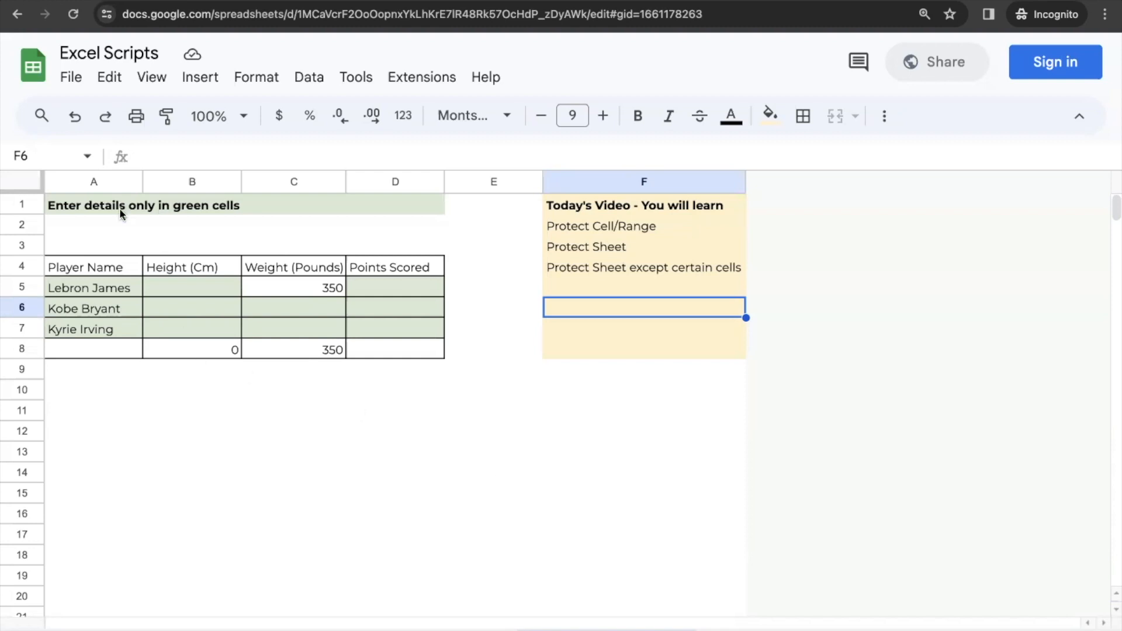
Inspect the player table, its green input cells and the total row formulas
{"action": "left_click_drag", "start_coordinate": [85, 269], "coordinate": [86, 333]}
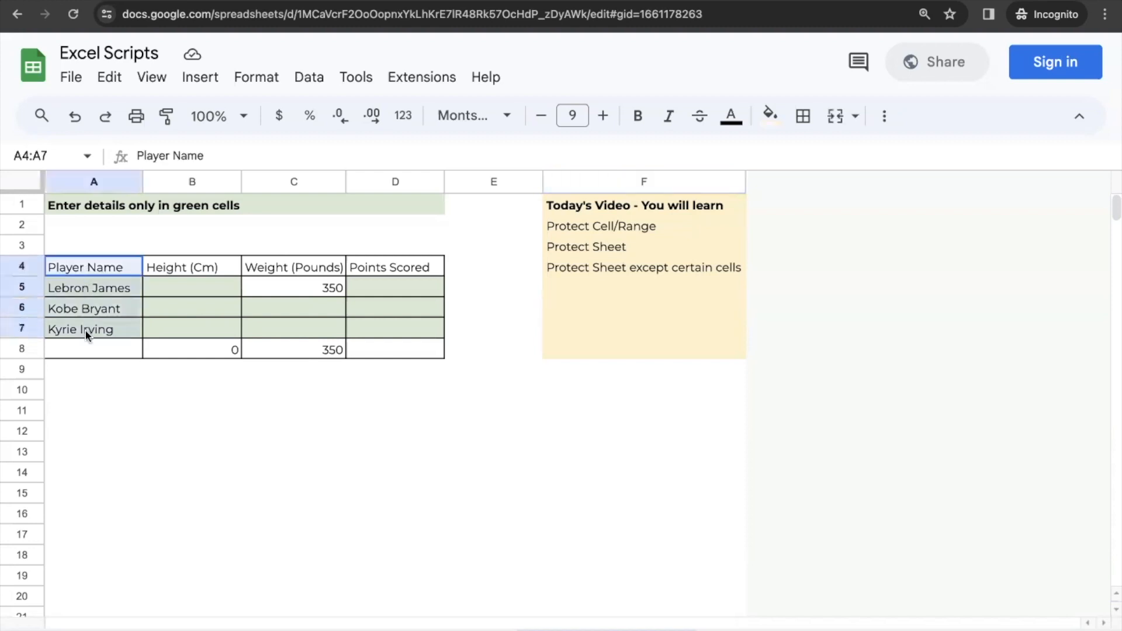
{"action": "left_click", "coordinate": [184, 349]}
{"action": "key", "text": "Right"}
{"action": "key", "text": "Right"}
{"action": "key", "text": "Up"}
{"action": "key", "text": "Left"}
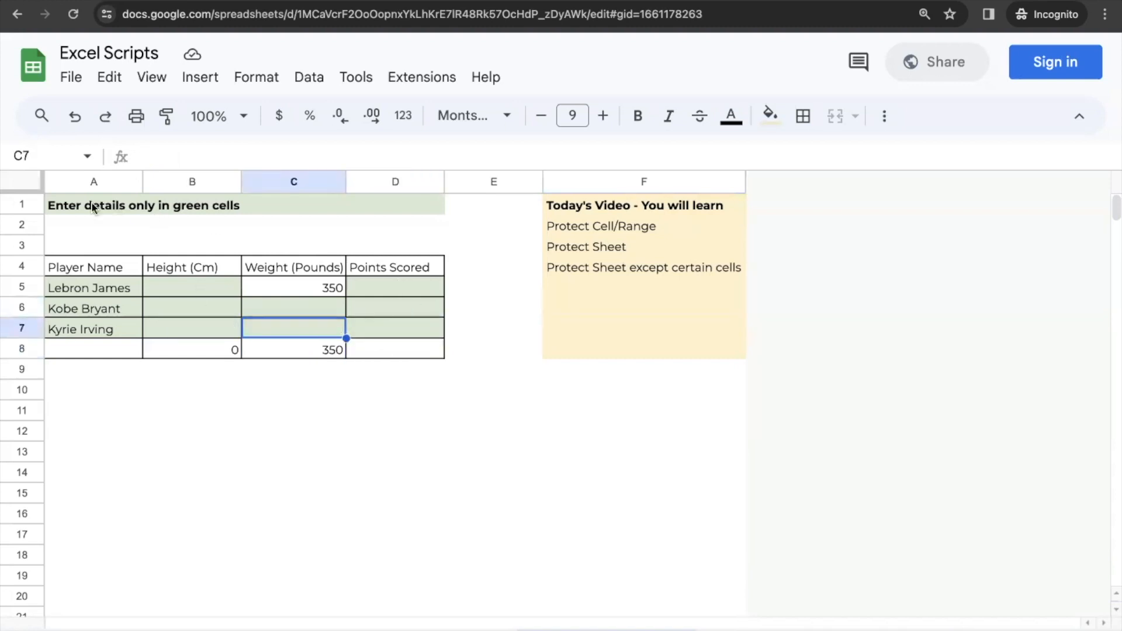
{"action": "left_click_drag", "start_coordinate": [156, 344], "coordinate": [401, 344]}
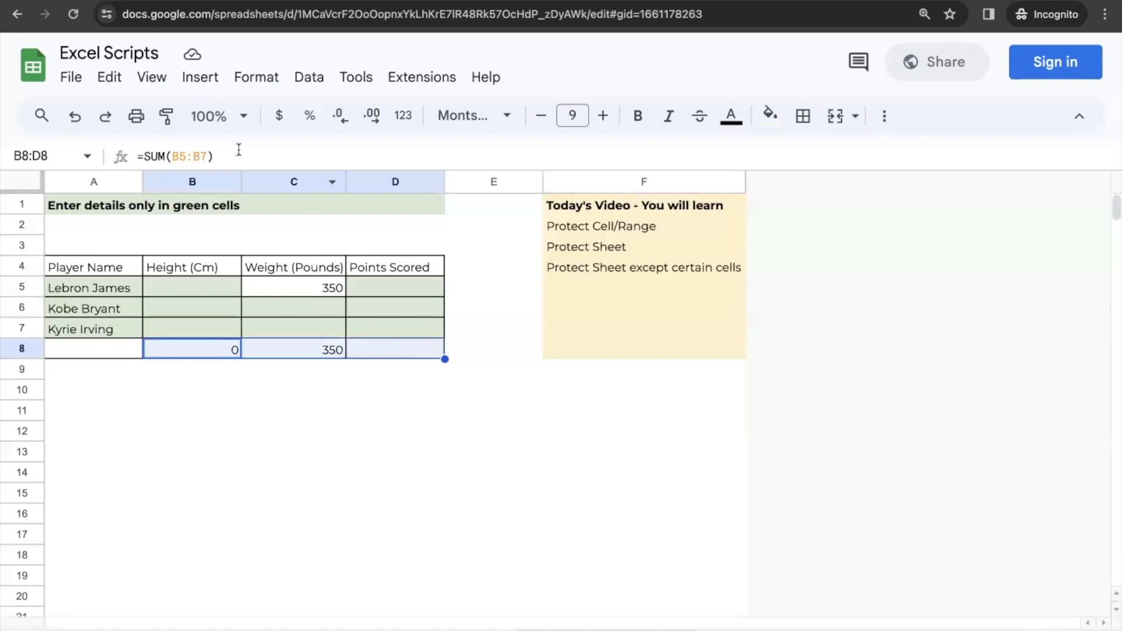
{"action": "left_click", "coordinate": [64, 211]}
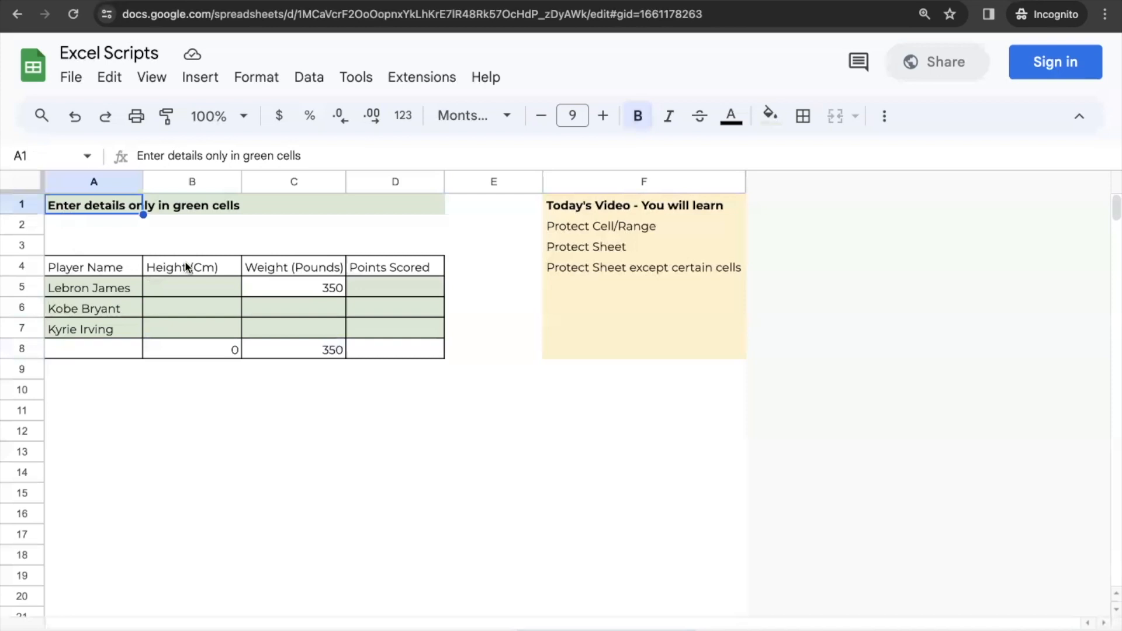
{"action": "left_click", "coordinate": [177, 353]}
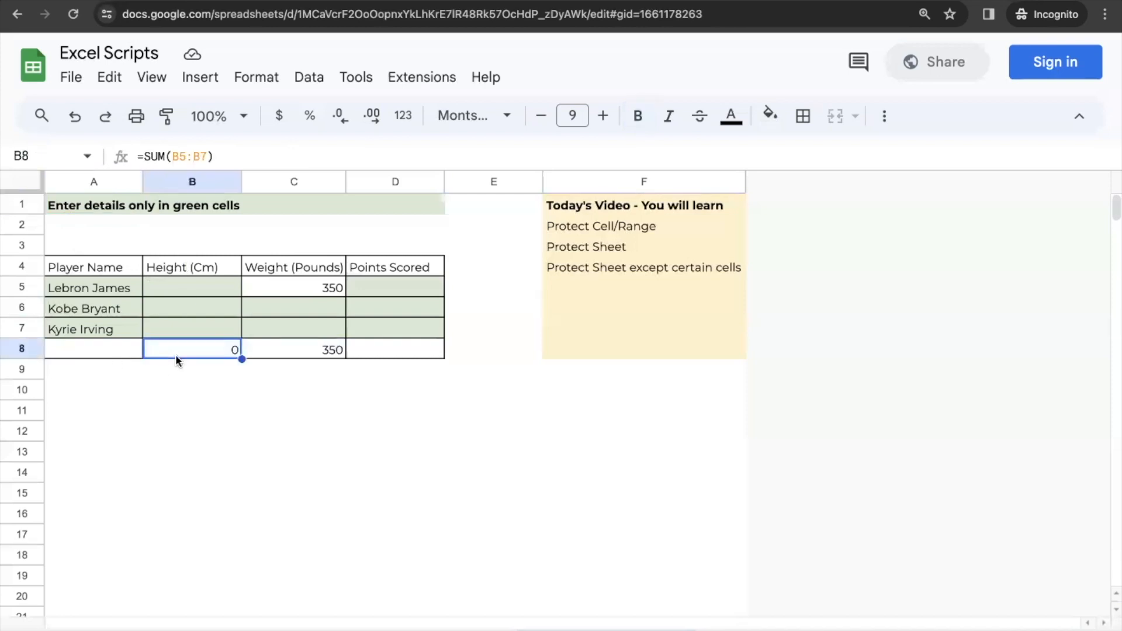
Delete the height total formula in B8 and undo the deletion
{"action": "key", "text": "Delete"}
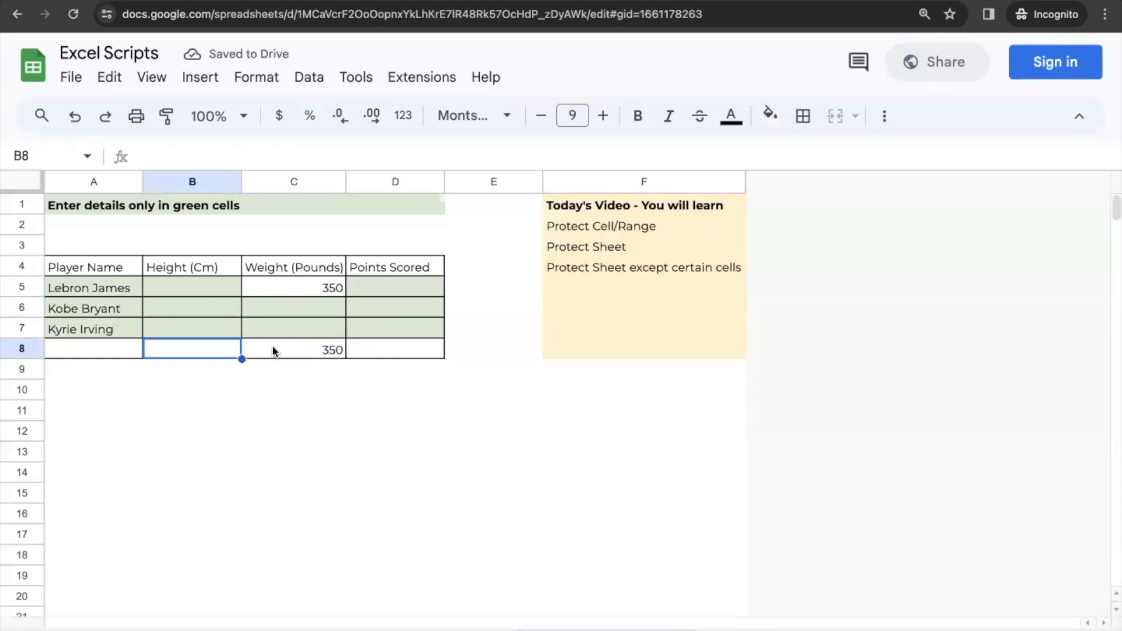
{"action": "key", "text": "ctrl+z"}
{"action": "left_click", "coordinate": [266, 387]}
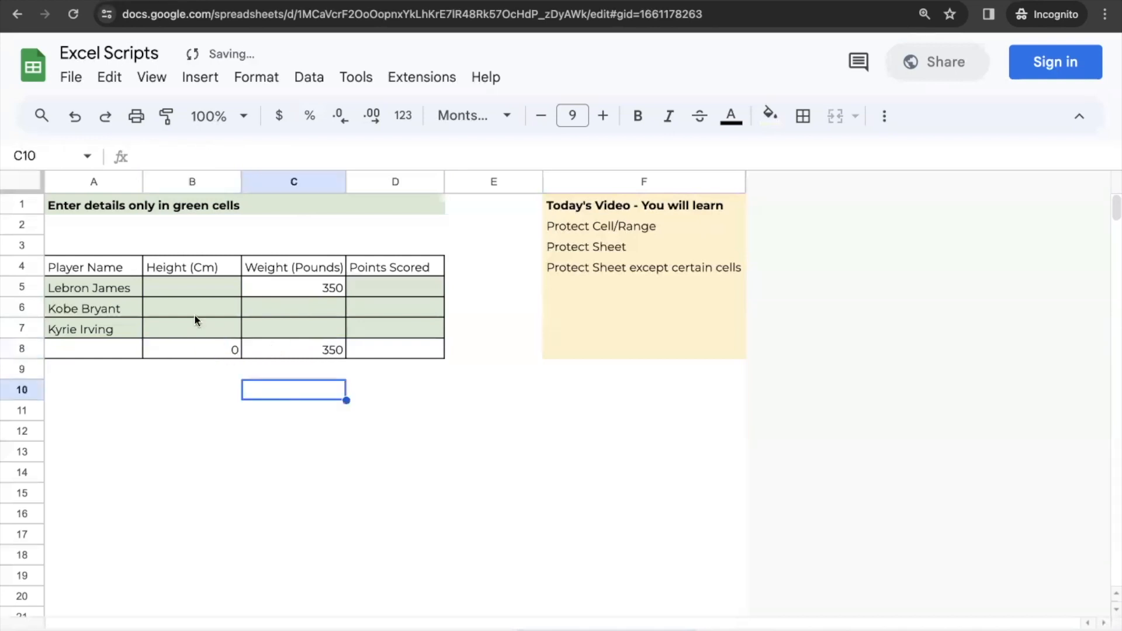
Review the instruction in A1 and the agenda items listed in column F
{"action": "left_click", "coordinate": [95, 204]}
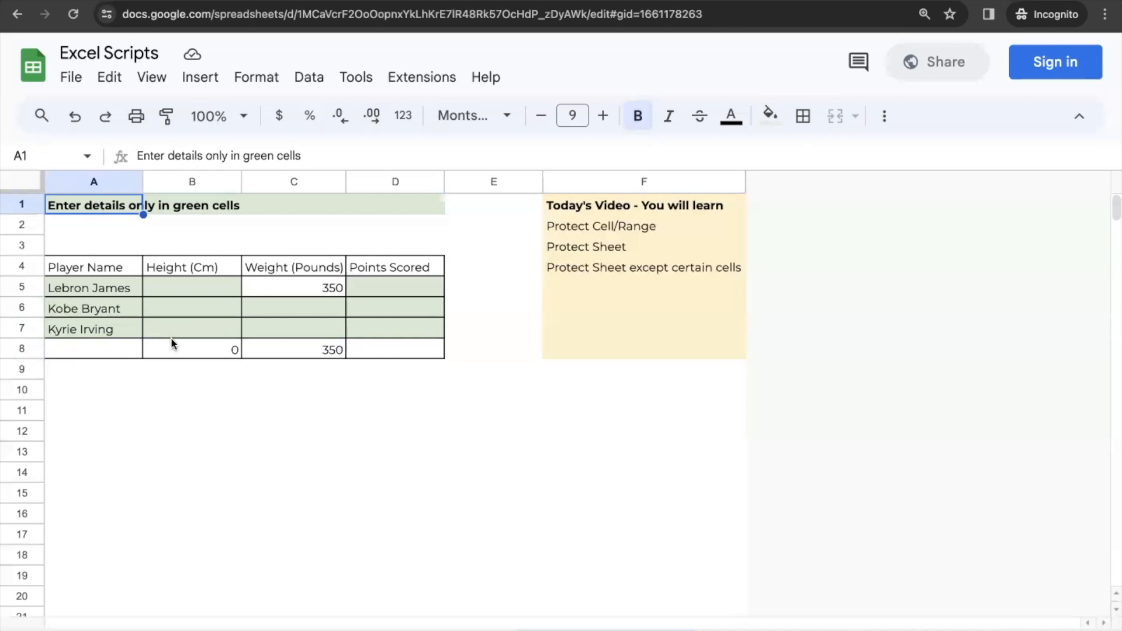
{"action": "left_click_drag", "start_coordinate": [171, 344], "coordinate": [328, 359]}
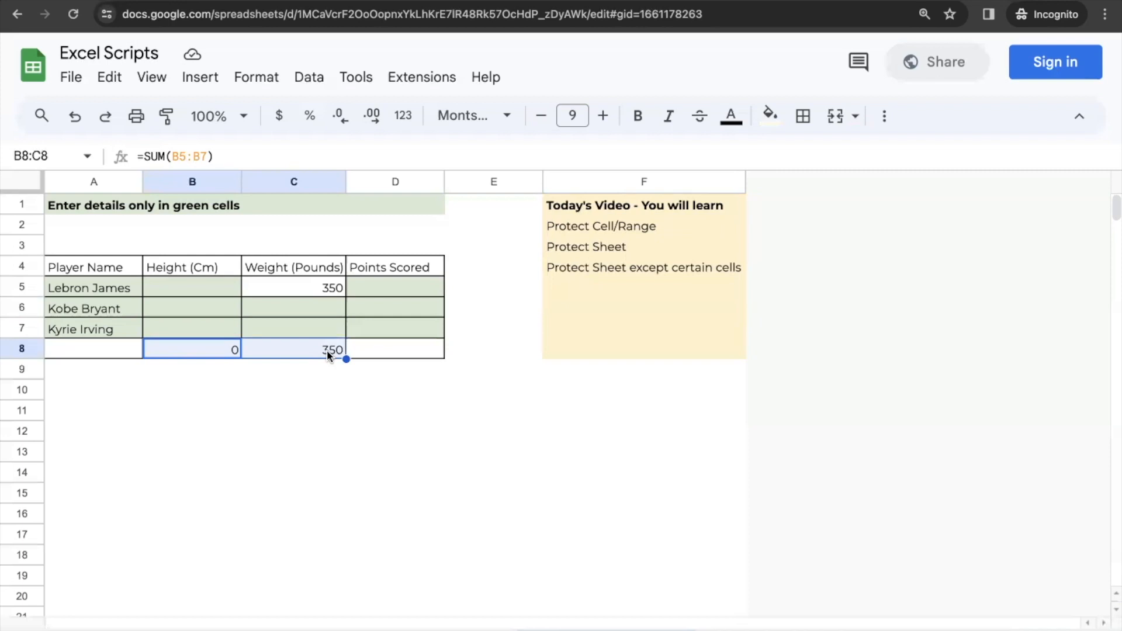
{"action": "left_click", "coordinate": [610, 210]}
{"action": "left_click", "coordinate": [591, 235]}
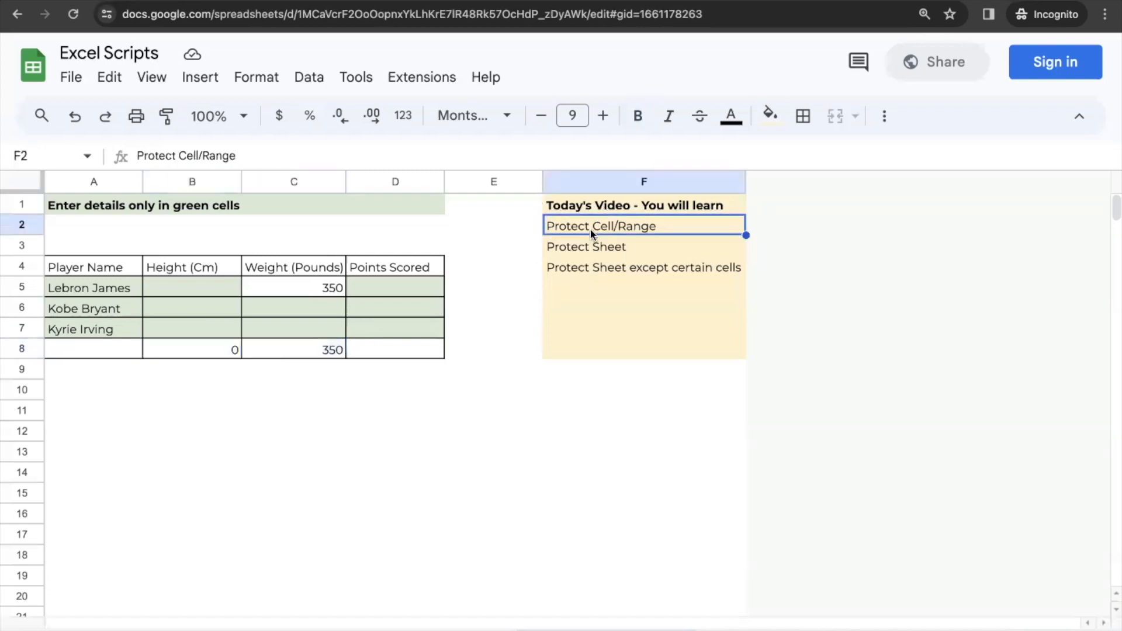
{"action": "left_click", "coordinate": [590, 247]}
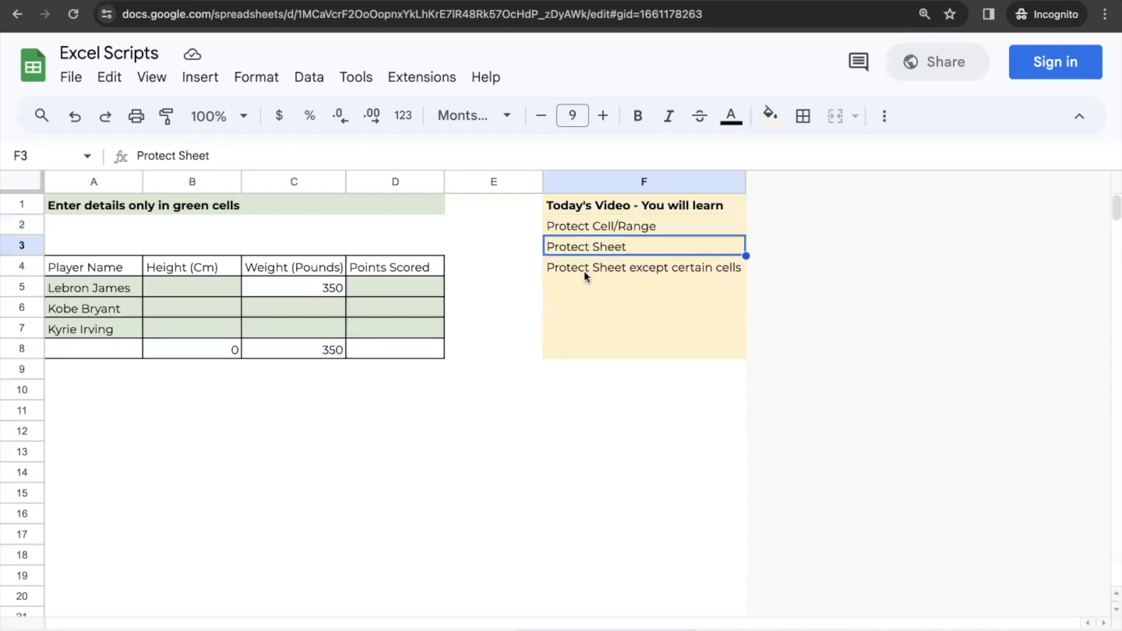
{"action": "left_click", "coordinate": [584, 266]}
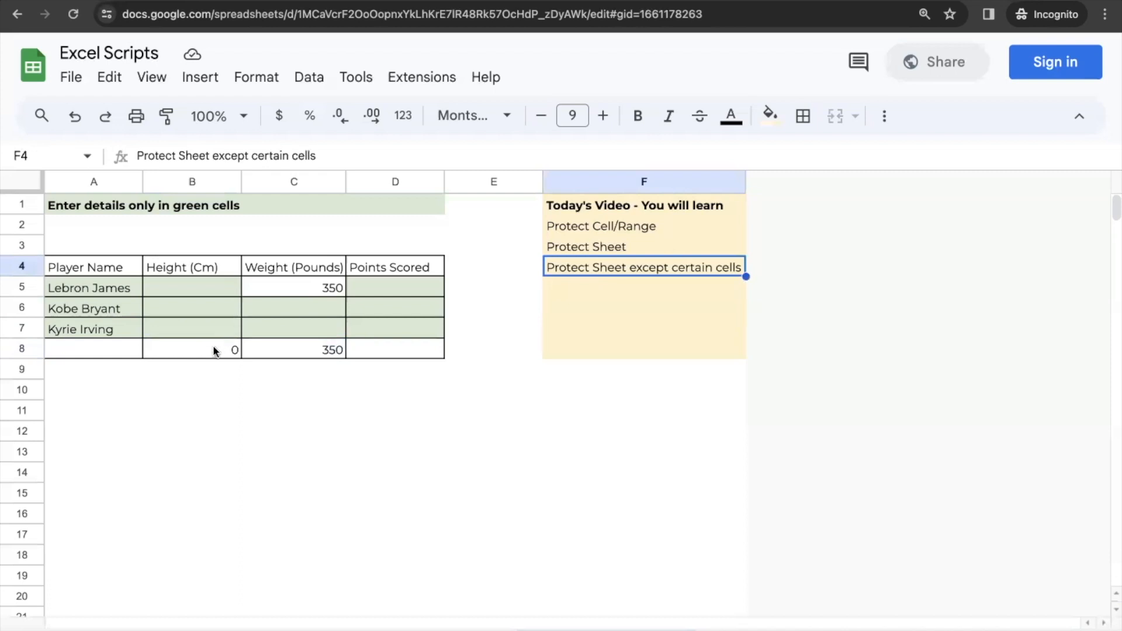
Protect the total row B8:D8 as a range with the description "Range B8:D8" and set its permissions
{"action": "left_click_drag", "start_coordinate": [192, 349], "coordinate": [360, 348]}
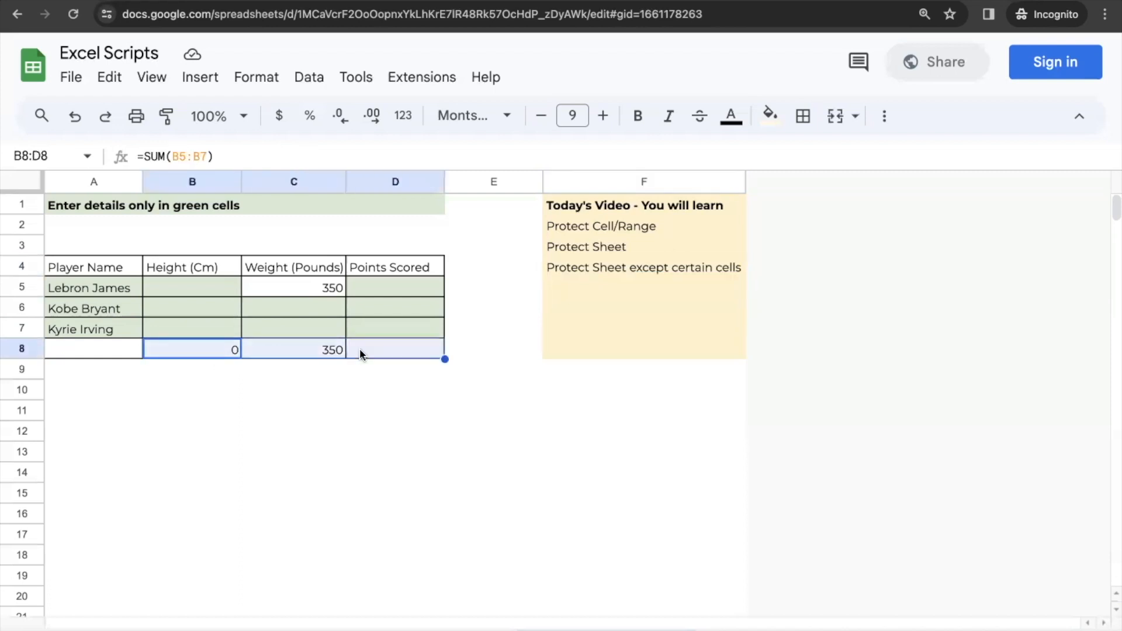
{"action": "right_click", "coordinate": [217, 349]}
{"action": "scroll", "coordinate": [402, 591], "scroll_direction": "down", "scroll_amount": 1}
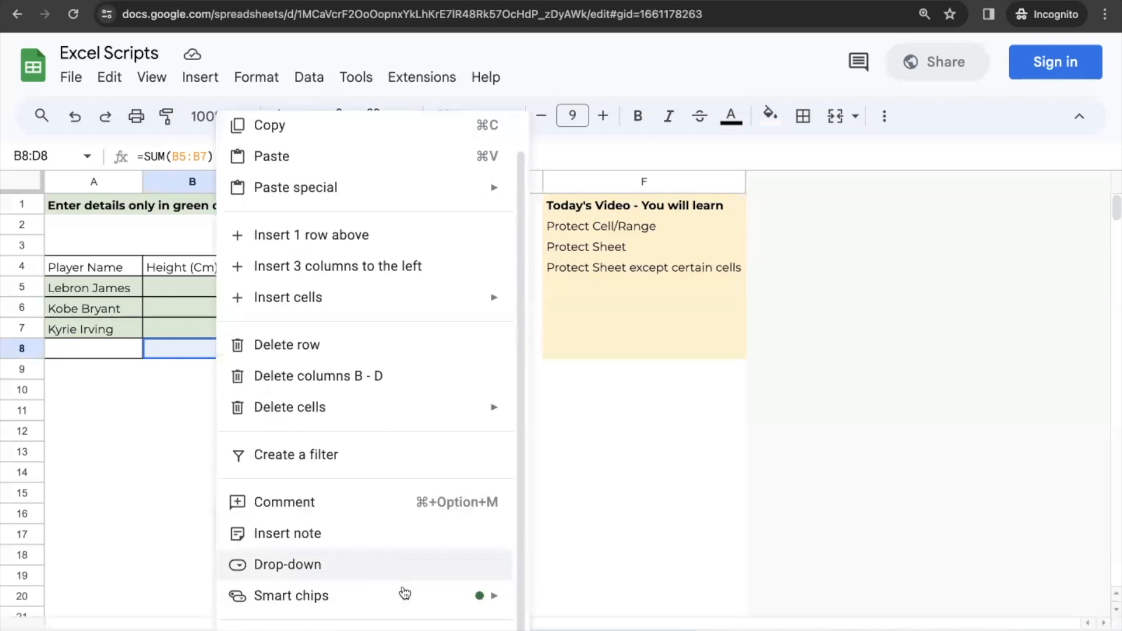
{"action": "mouse_move", "coordinate": [344, 630]}
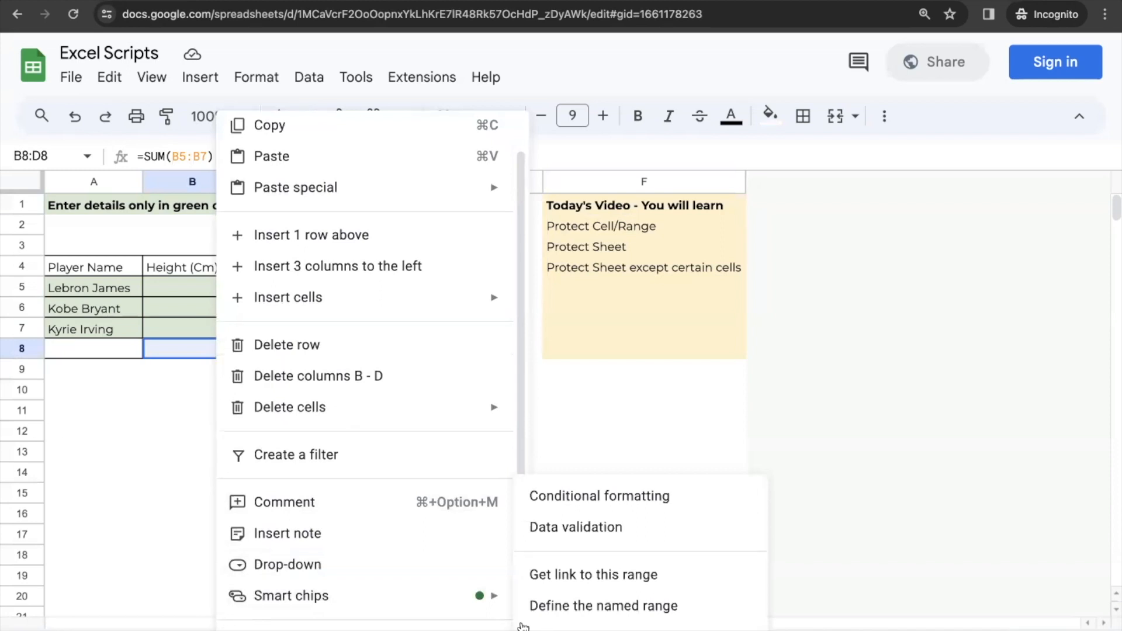
{"action": "left_click", "coordinate": [550, 629]}
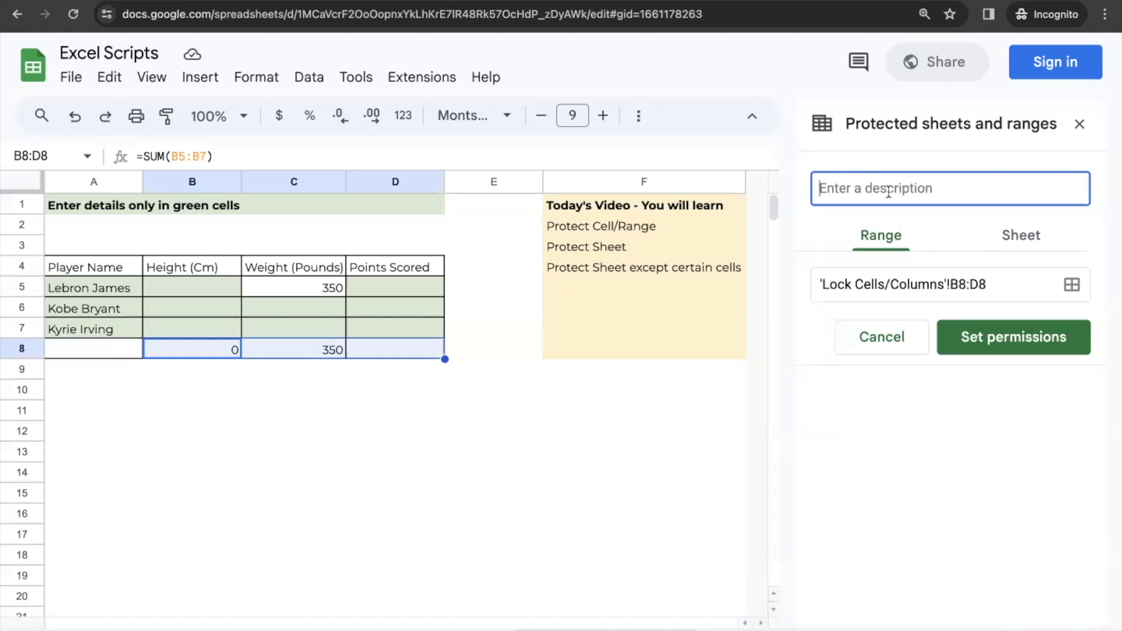
{"action": "type", "text": "Totals"}
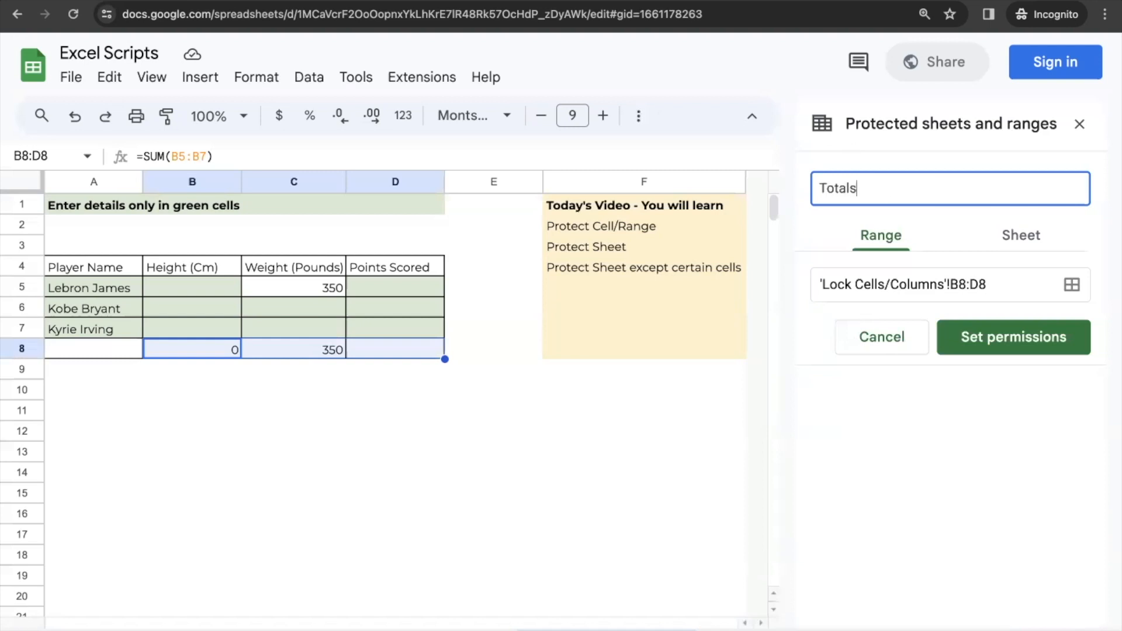
{"action": "key", "text": "ctrl+a"}
{"action": "type", "text": "Range B8:D8"}
{"action": "left_click", "coordinate": [1021, 336]}
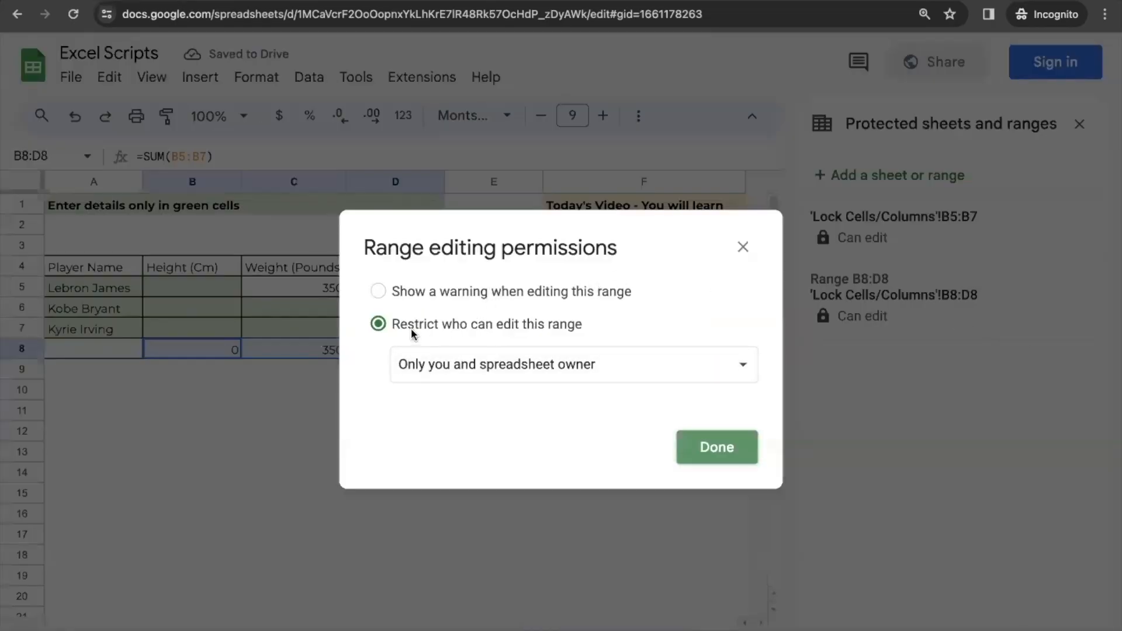
Restrict editing of the range to only you and the spreadsheet owner and confirm the permissions
{"action": "left_click", "coordinate": [508, 364]}
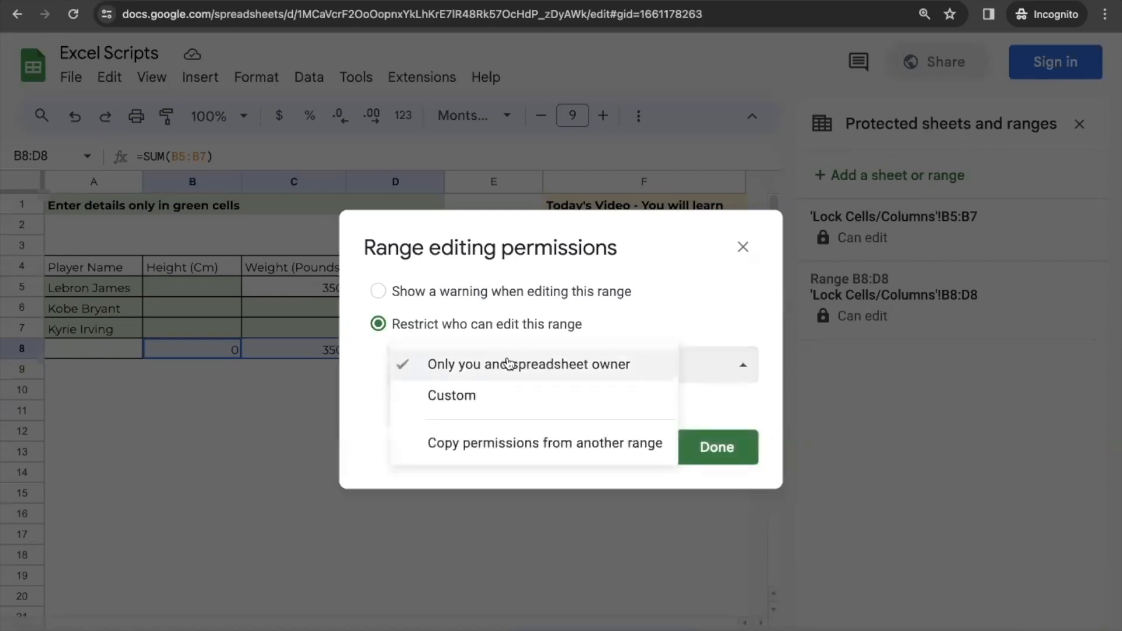
{"action": "left_click", "coordinate": [506, 395]}
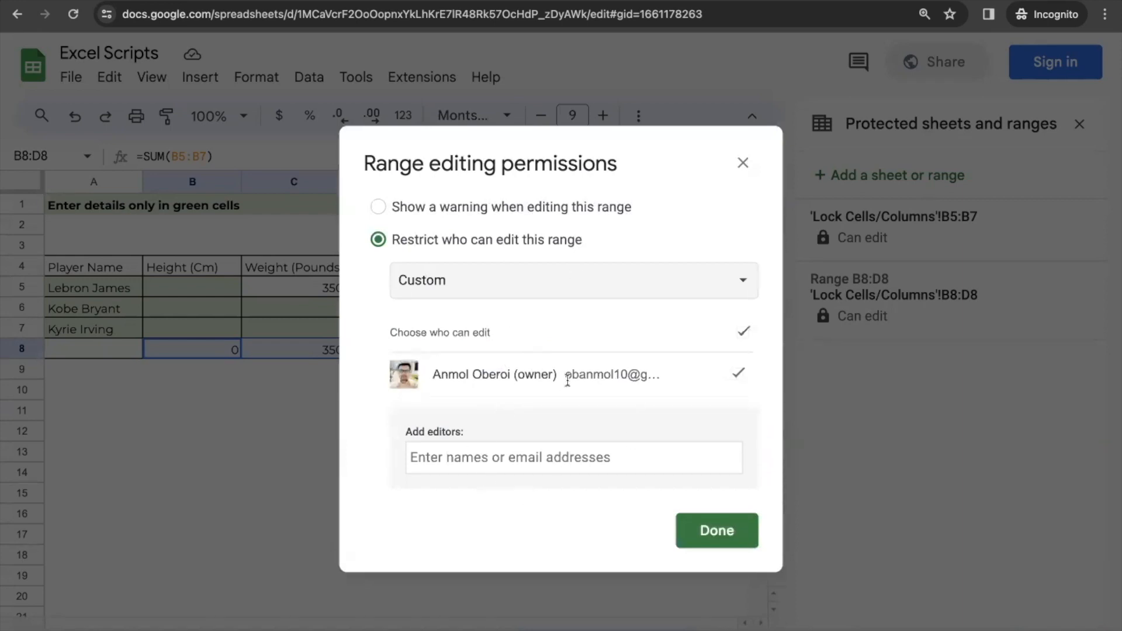
{"action": "left_click", "coordinate": [477, 460]}
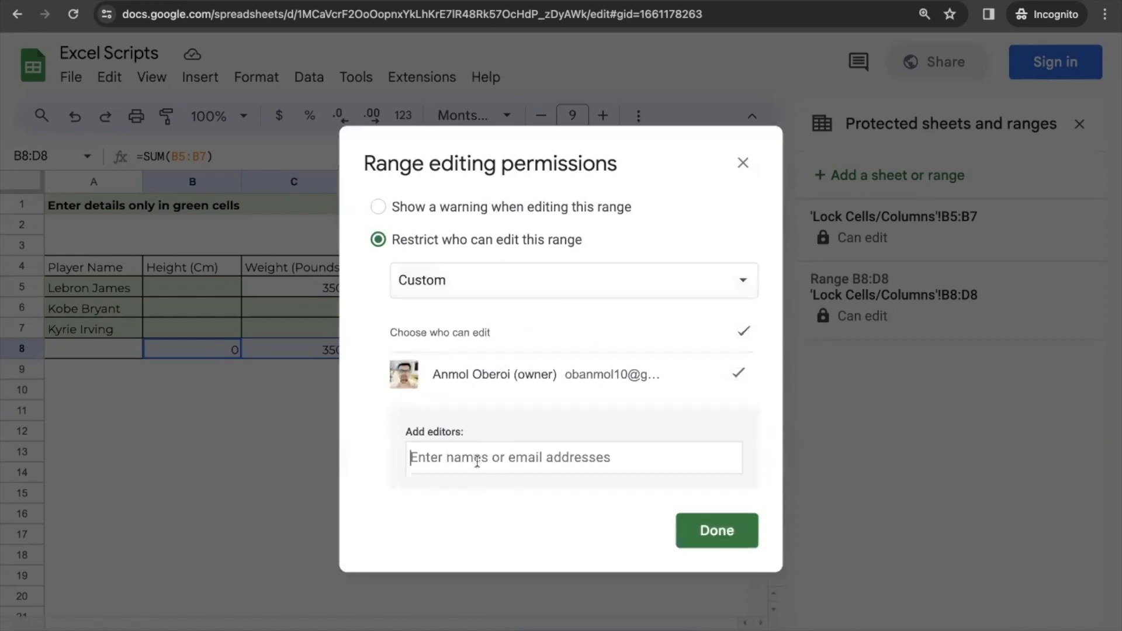
{"action": "left_click", "coordinate": [563, 286]}
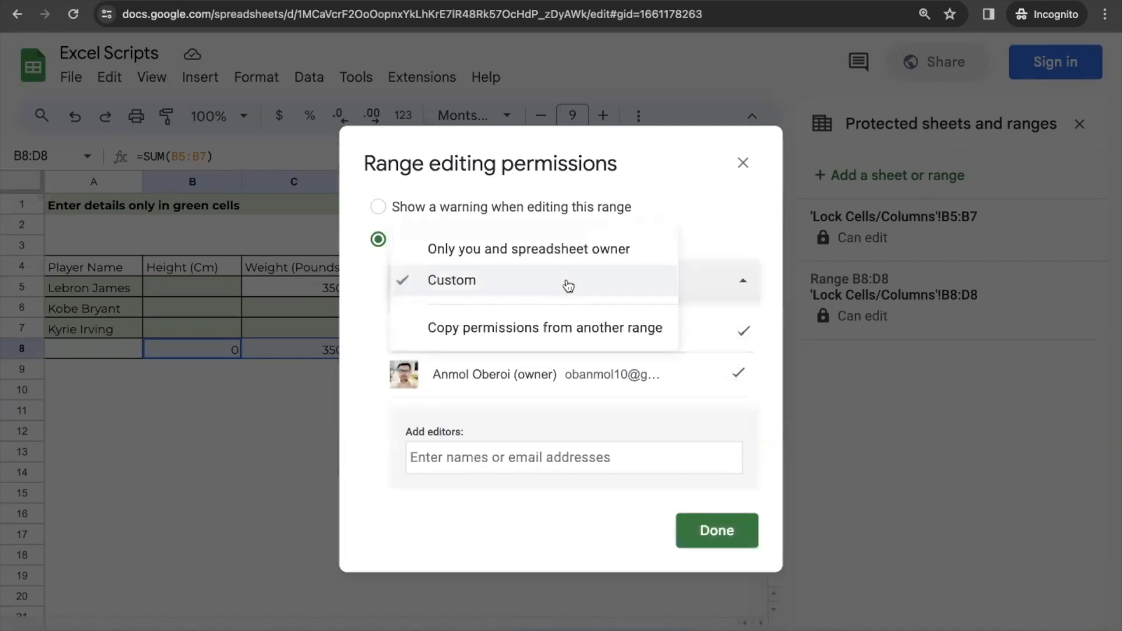
{"action": "left_click", "coordinate": [571, 252]}
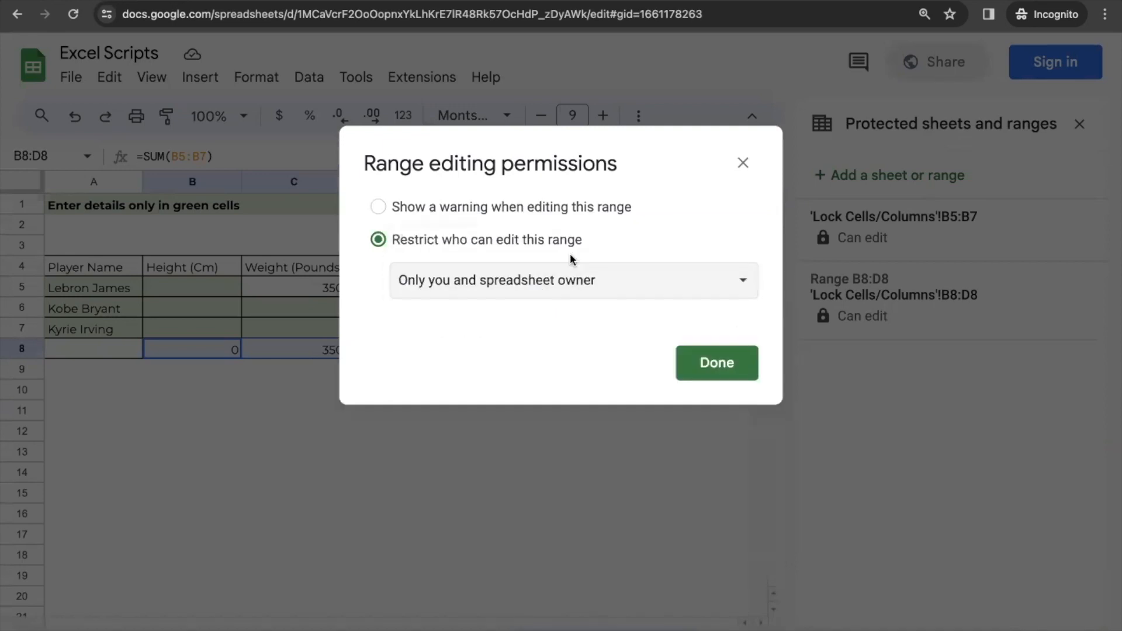
{"action": "left_click", "coordinate": [572, 292]}
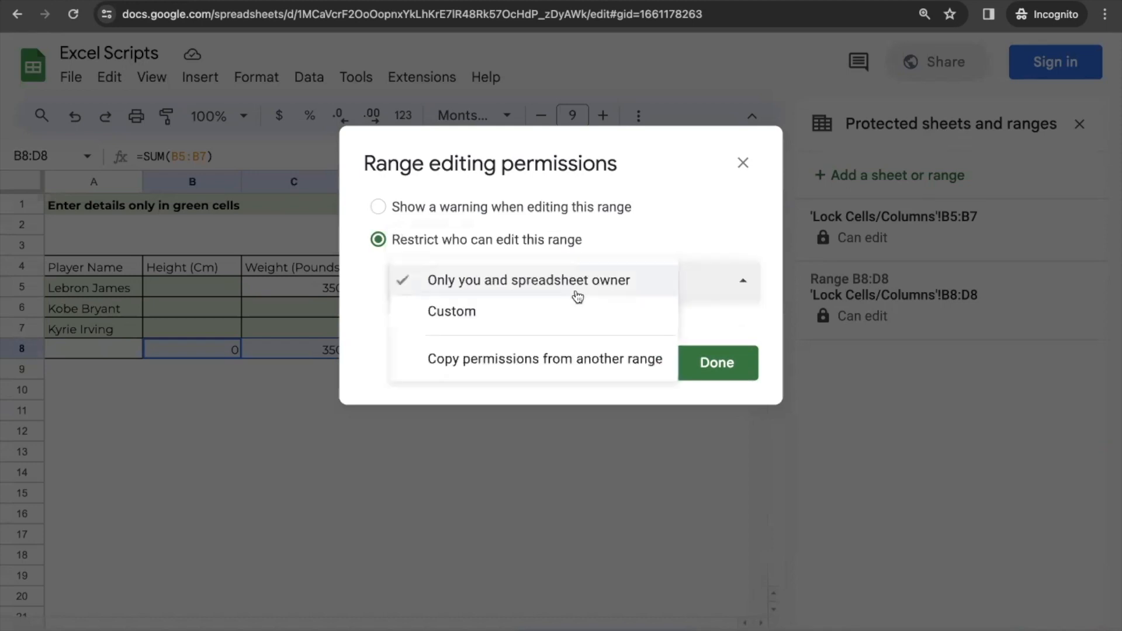
{"action": "left_click", "coordinate": [565, 324]}
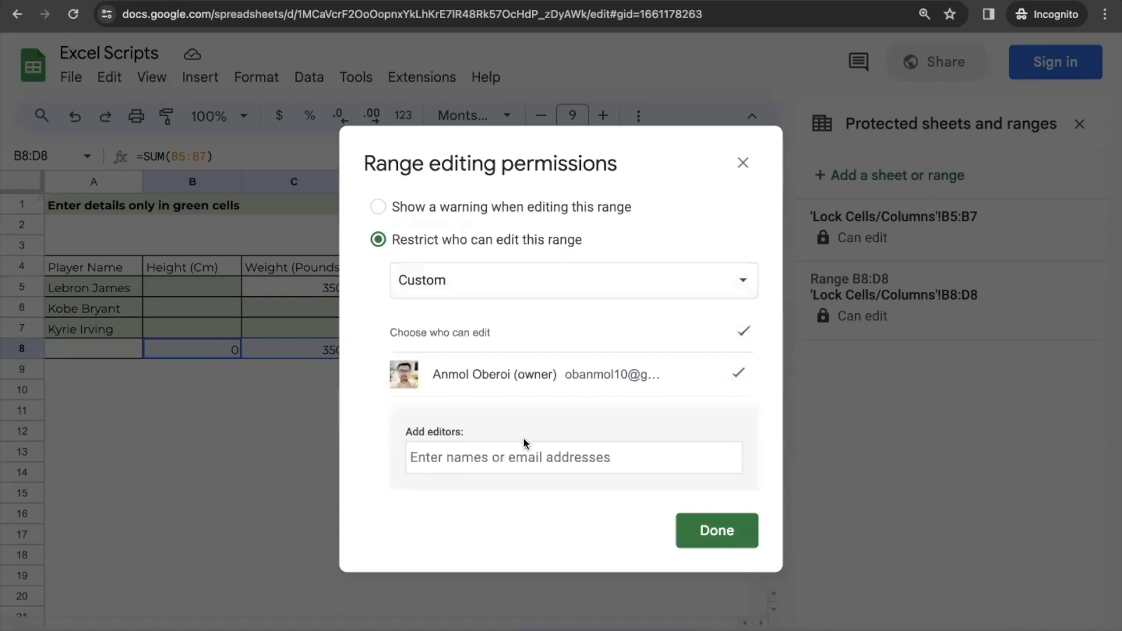
{"action": "left_click", "coordinate": [554, 281]}
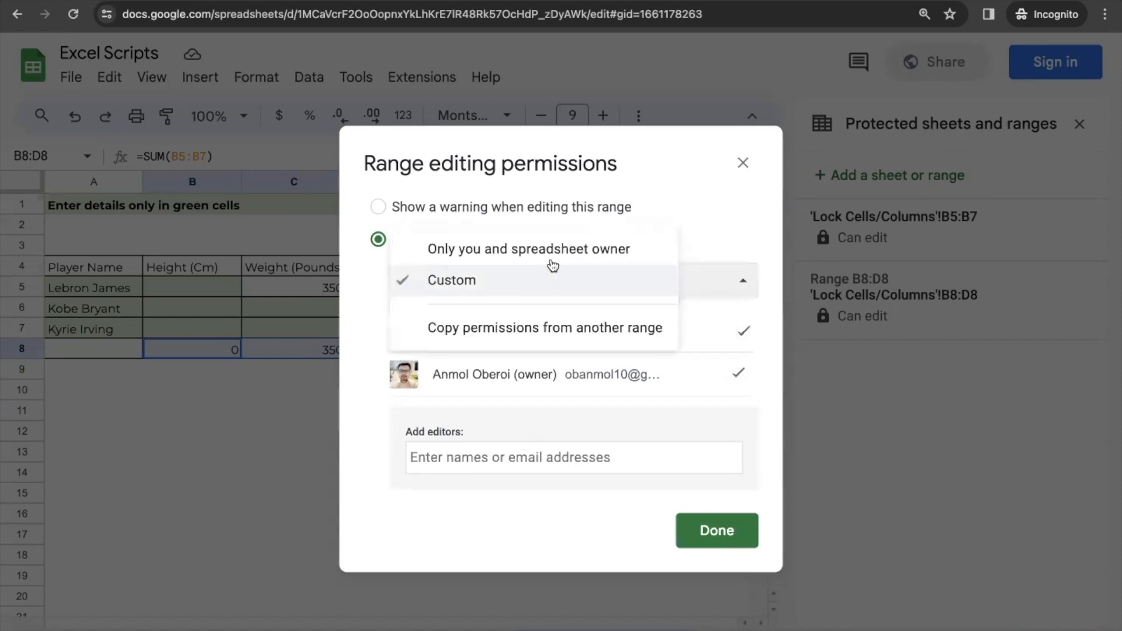
{"action": "left_click", "coordinate": [549, 256]}
{"action": "left_click", "coordinate": [700, 372]}
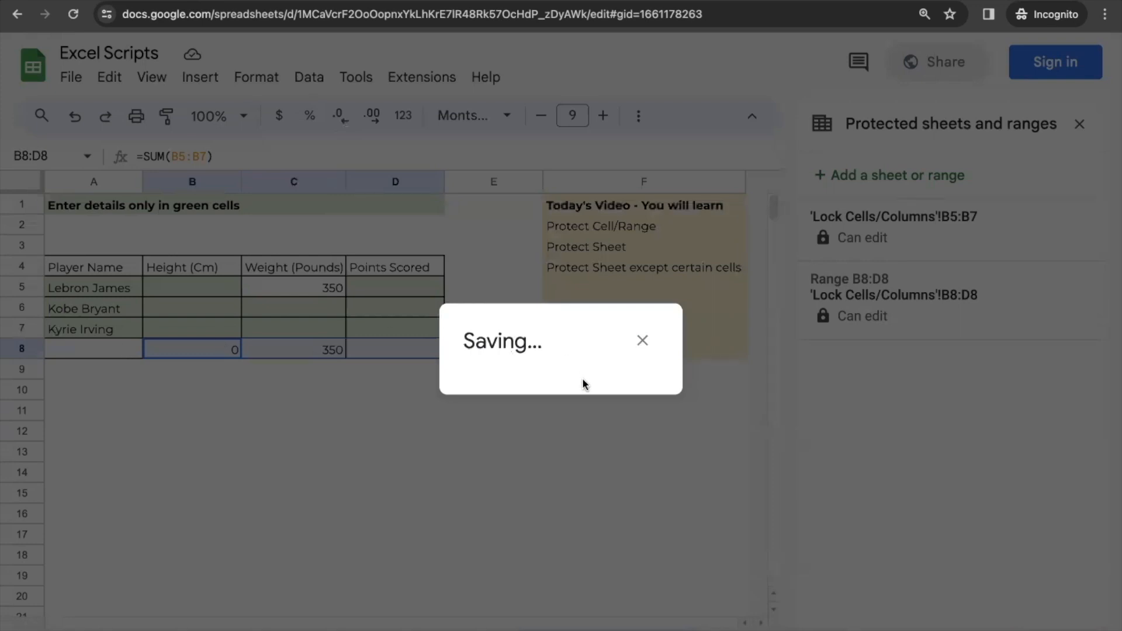
{"action": "left_click", "coordinate": [641, 341]}
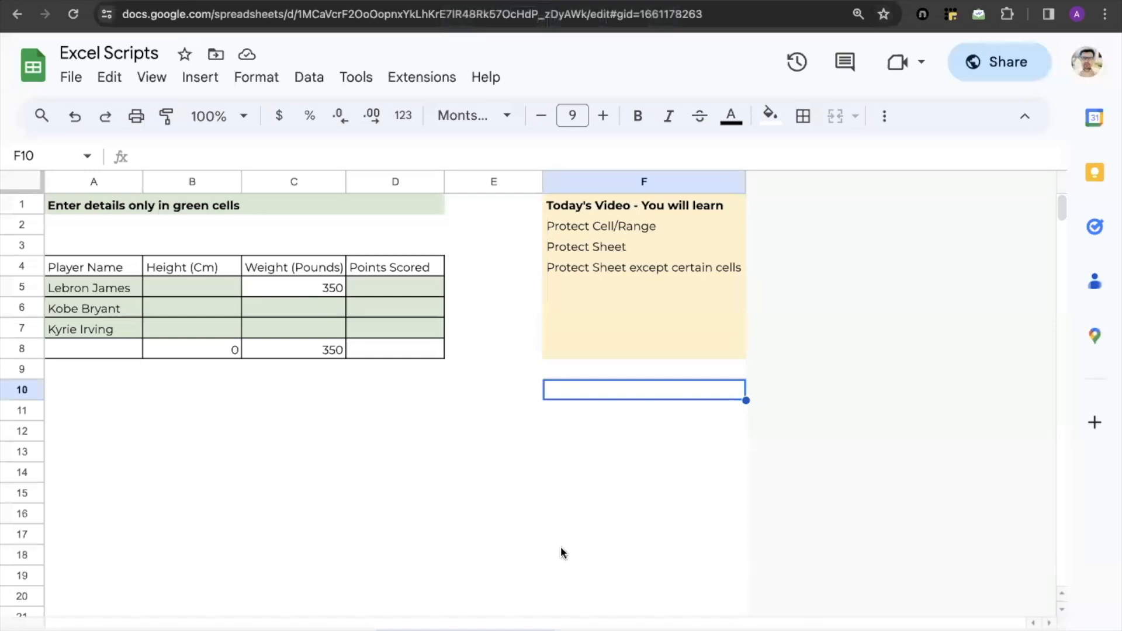
{"action": "left_click", "coordinate": [543, 630]}
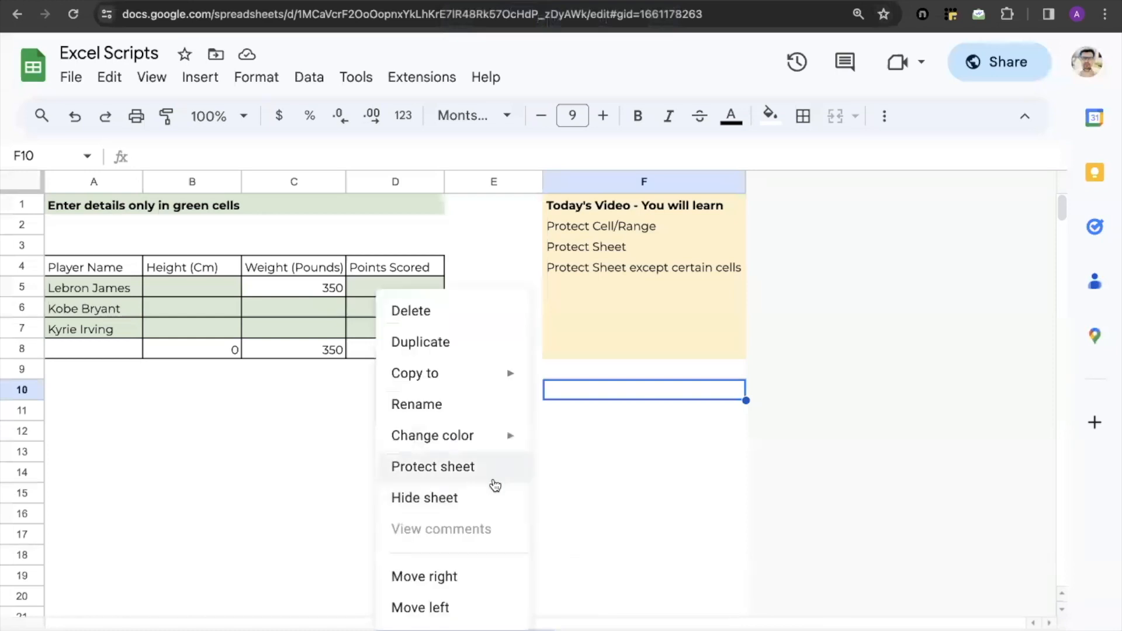
{"action": "left_click", "coordinate": [548, 471]}
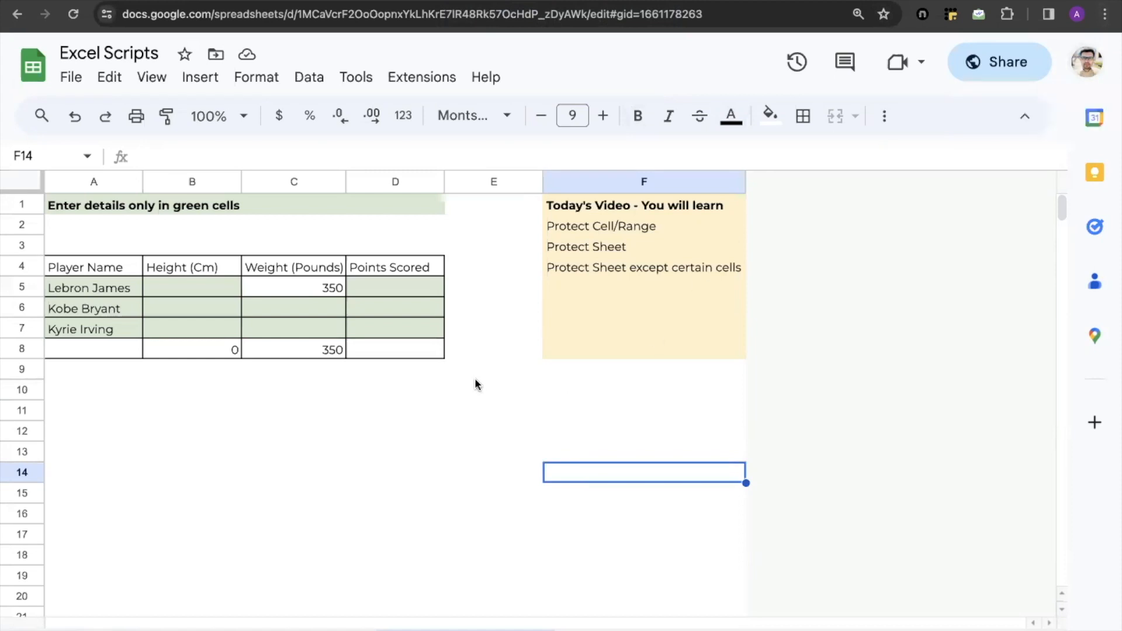
{"action": "right_click", "coordinate": [466, 629]}
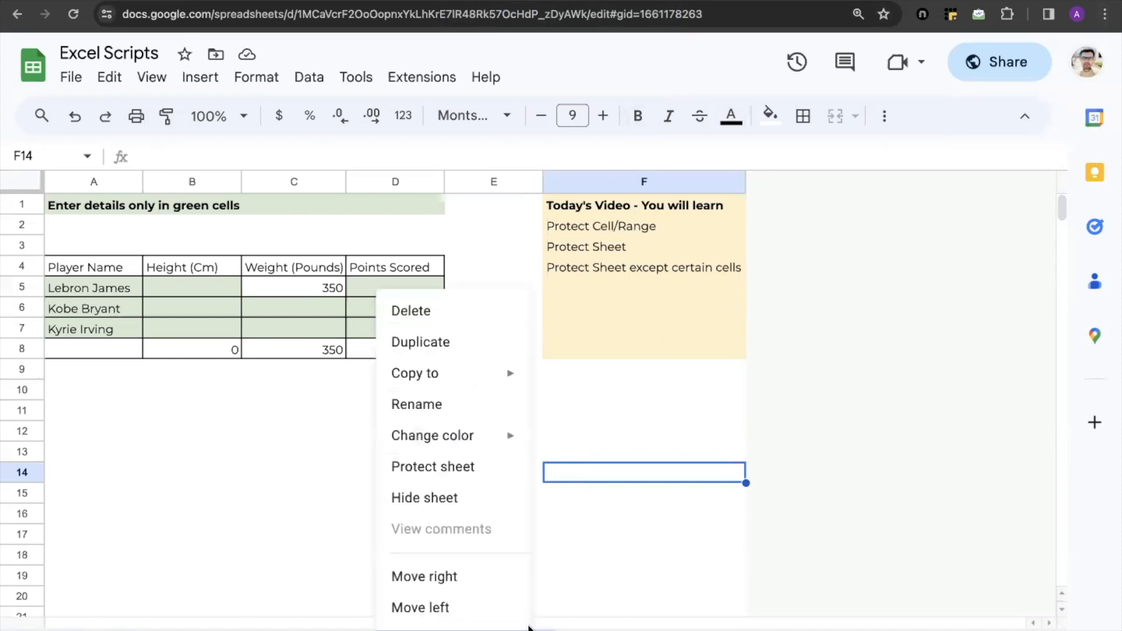
{"action": "left_click", "coordinate": [597, 406]}
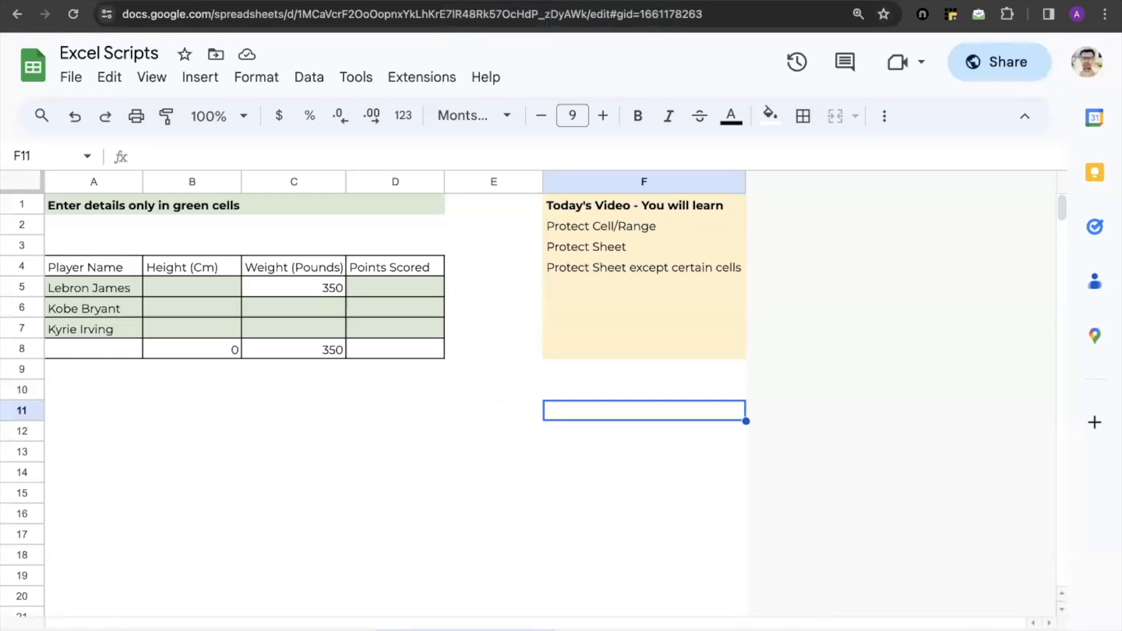
Protect the entire sheet, choose custom editing permissions, and close the permissions dialog
{"action": "right_click", "coordinate": [530, 628]}
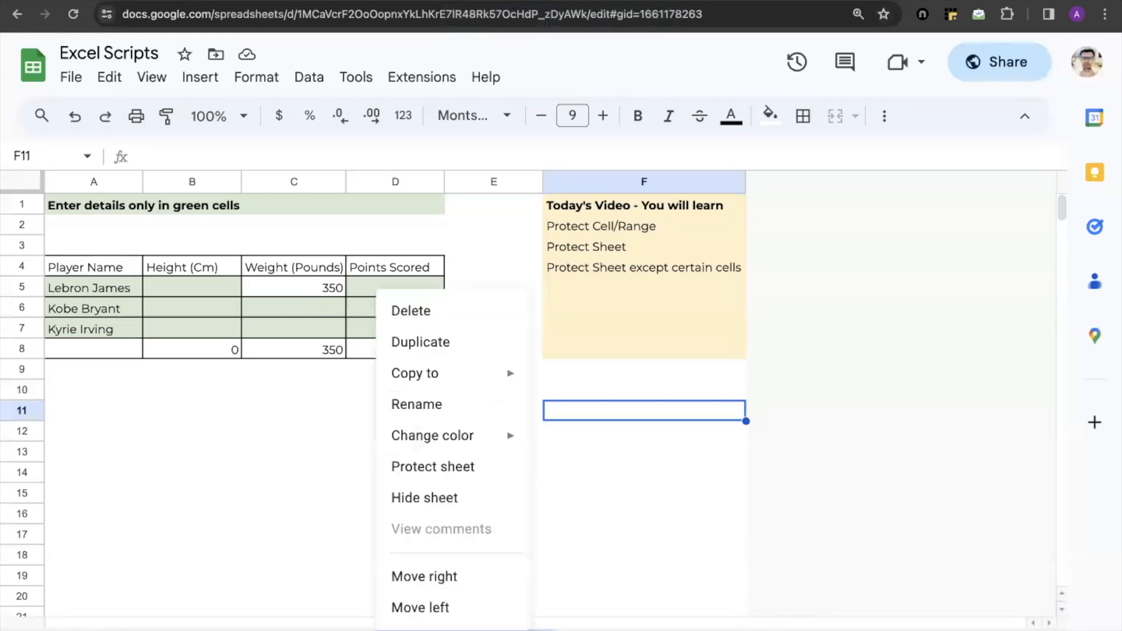
{"action": "left_click", "coordinate": [503, 474]}
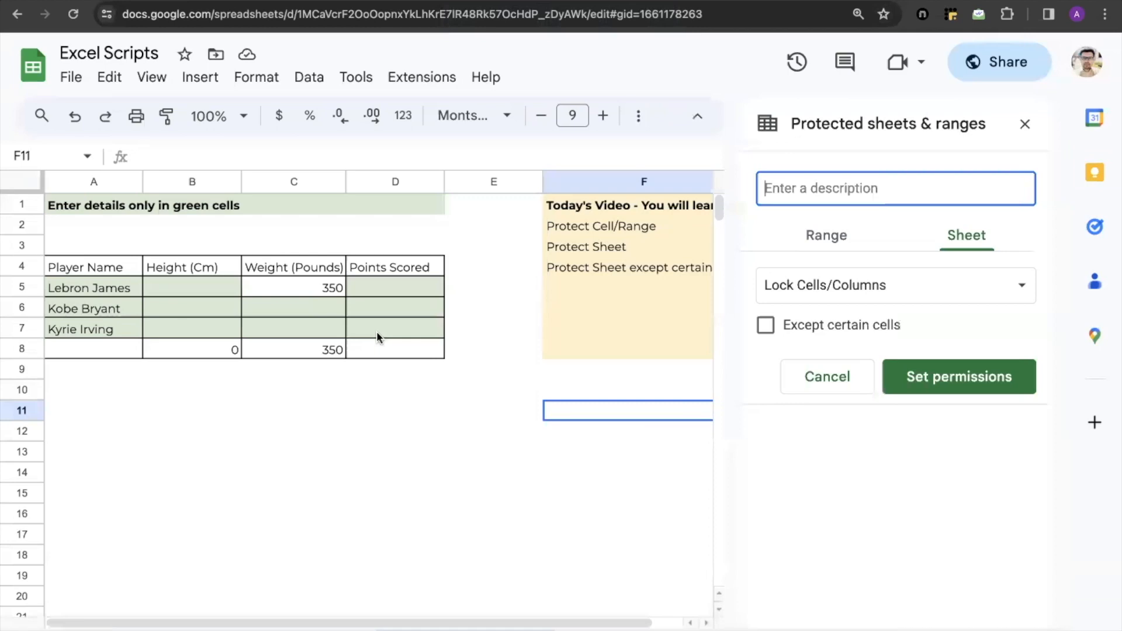
{"action": "left_click", "coordinate": [941, 375]}
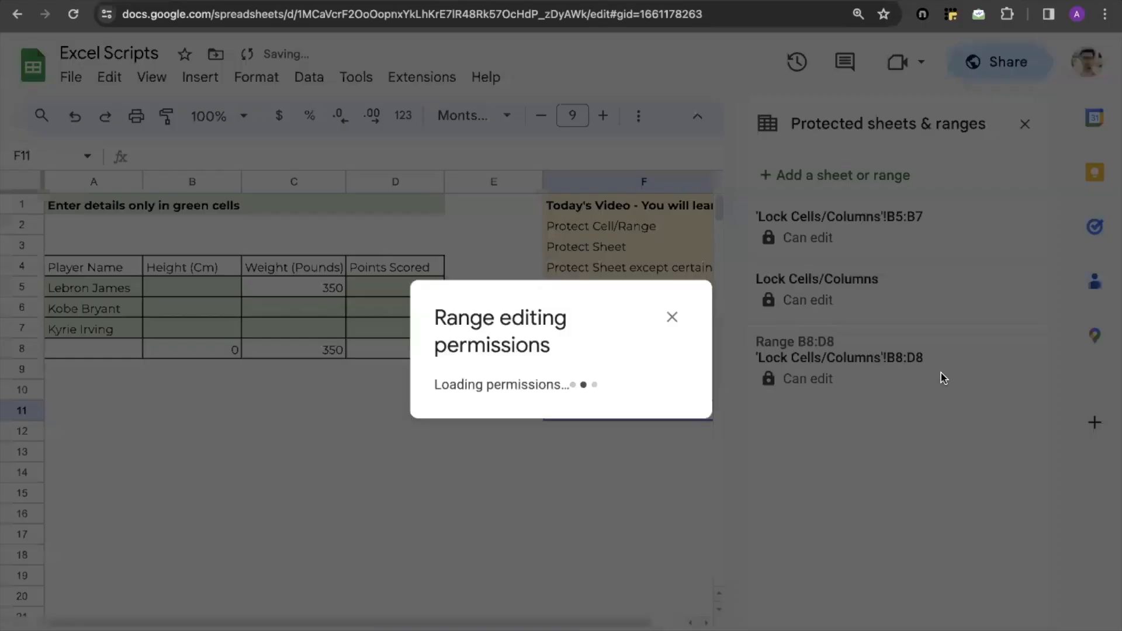
{"action": "left_click", "coordinate": [542, 365]}
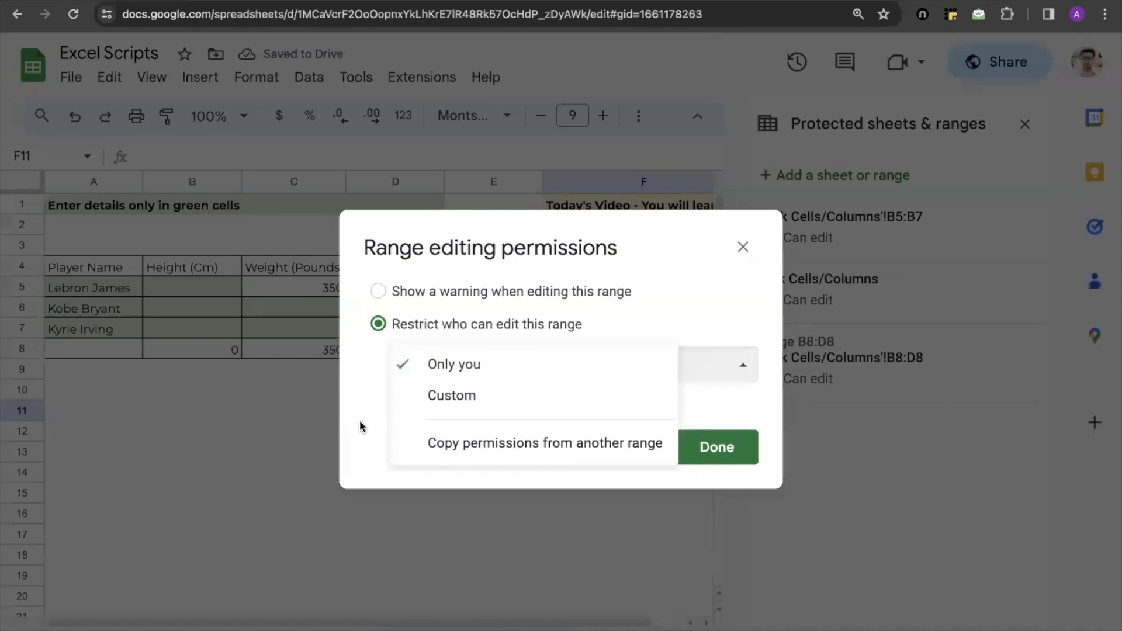
{"action": "left_click", "coordinate": [467, 393]}
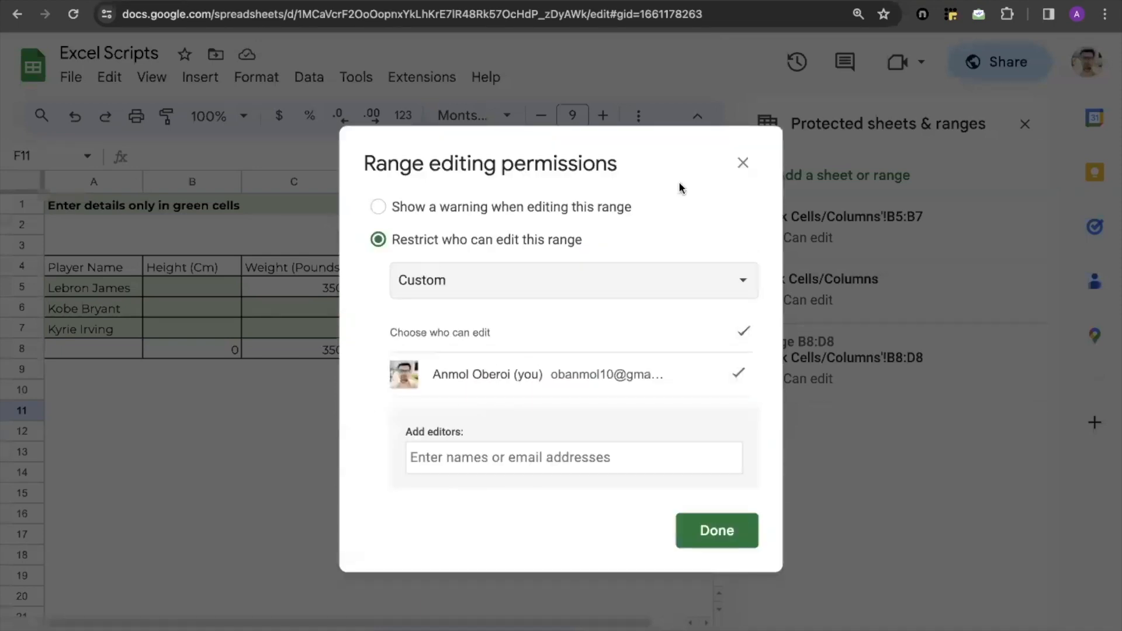
{"action": "left_click", "coordinate": [740, 167]}
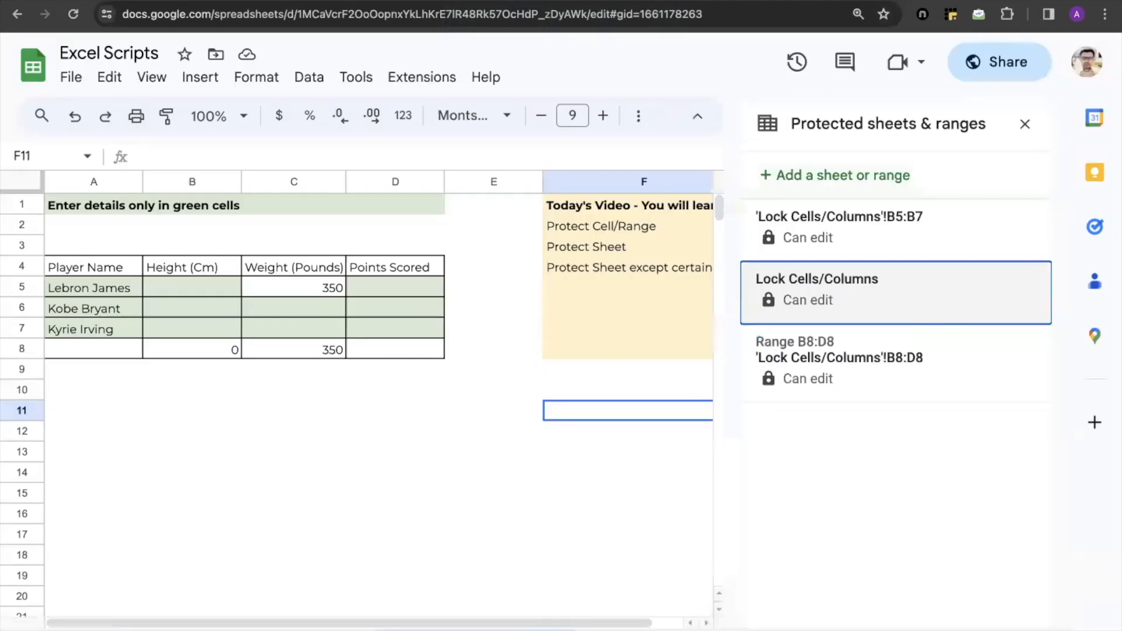
Try to protect the sheet except cells B5:D7, dismissing the resulting problem notice
{"action": "right_click", "coordinate": [379, 629]}
{"action": "left_click", "coordinate": [493, 471]}
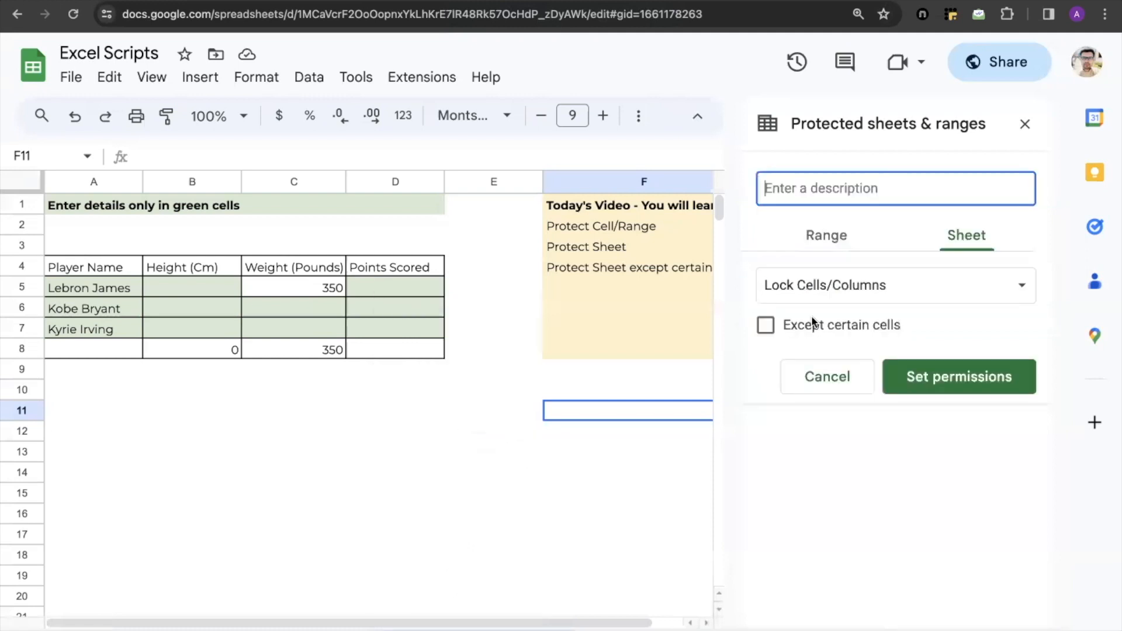
{"action": "left_click", "coordinate": [766, 325]}
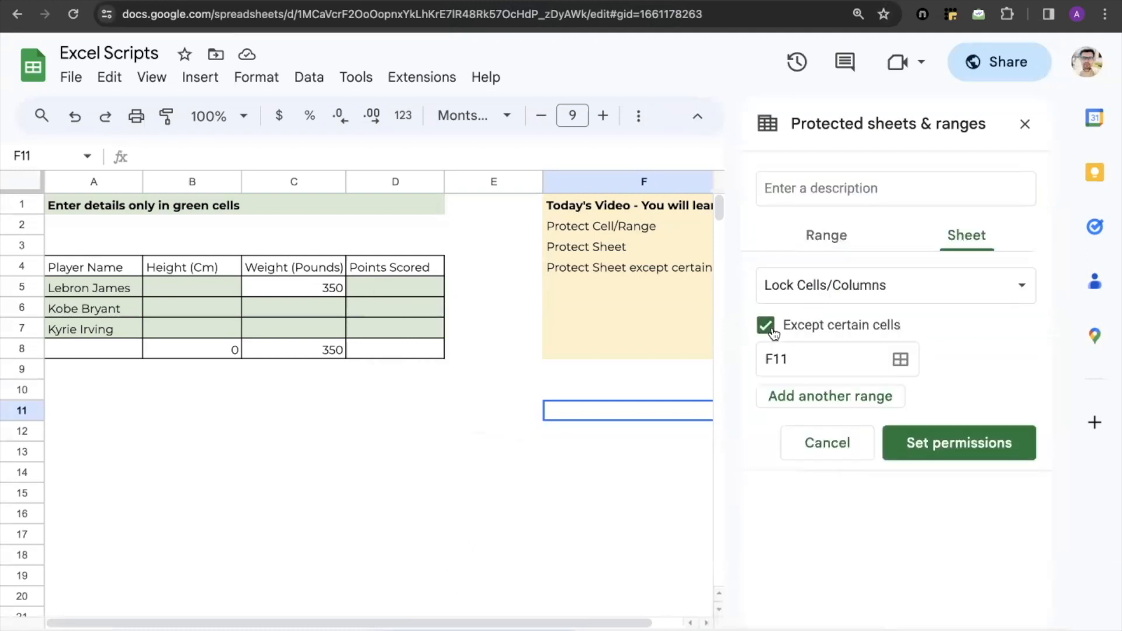
{"action": "left_click", "coordinate": [900, 359]}
{"action": "left_click_drag", "start_coordinate": [194, 286], "coordinate": [395, 337]}
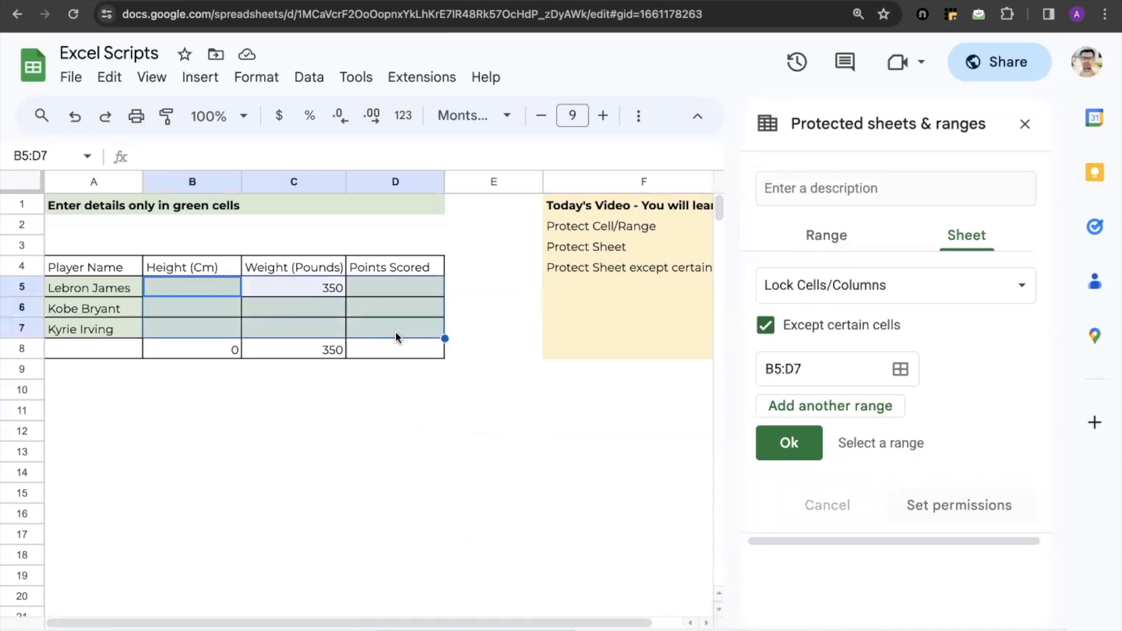
{"action": "left_click", "coordinate": [805, 446]}
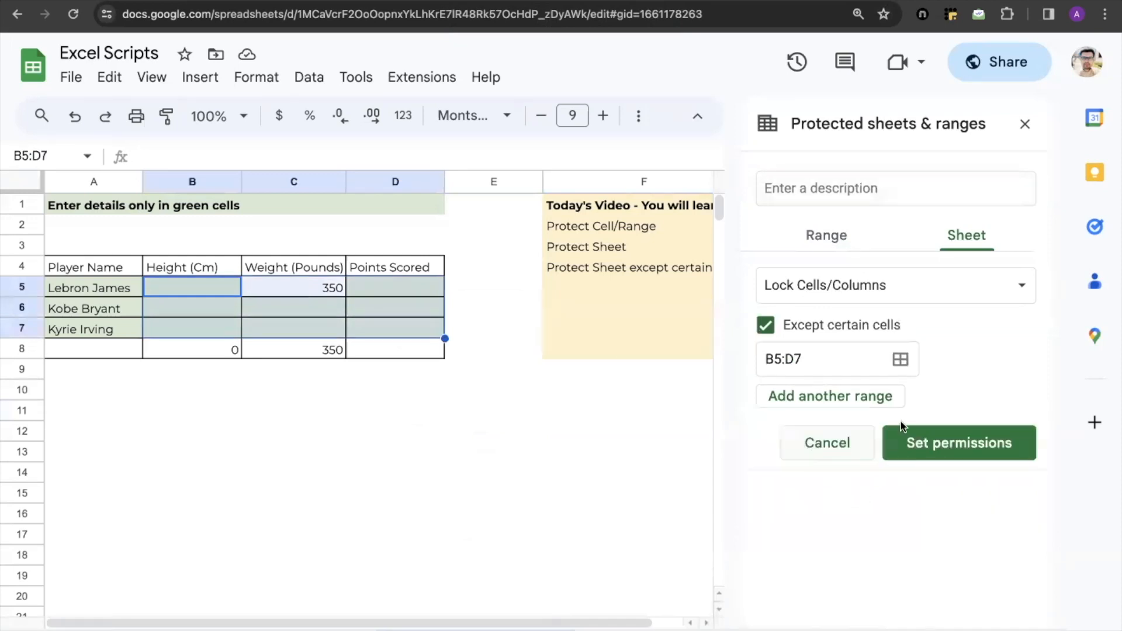
{"action": "left_click", "coordinate": [928, 444]}
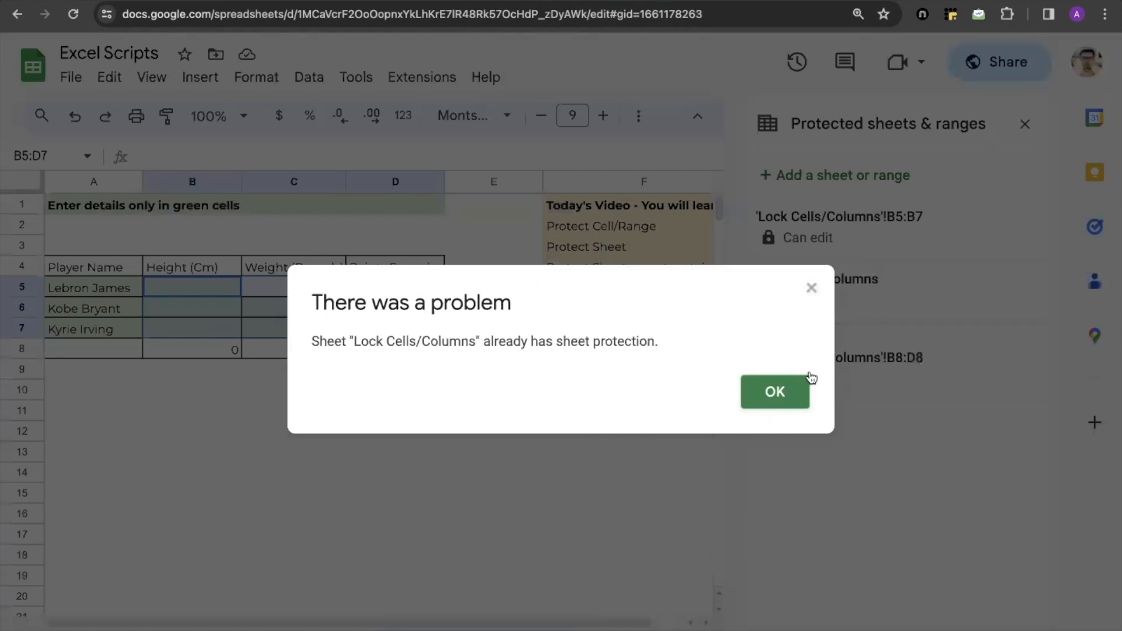
{"action": "left_click", "coordinate": [810, 288]}
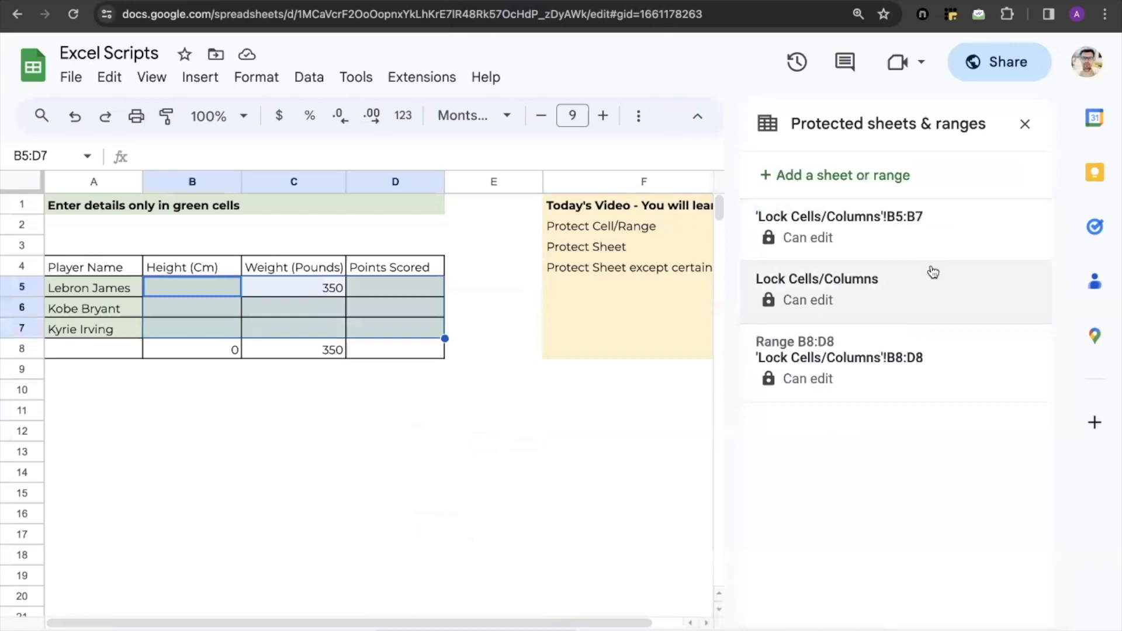
Remove the existing whole-sheet protection from the protected sheets and ranges list
{"action": "left_click", "coordinate": [938, 313]}
{"action": "left_click", "coordinate": [1022, 189]}
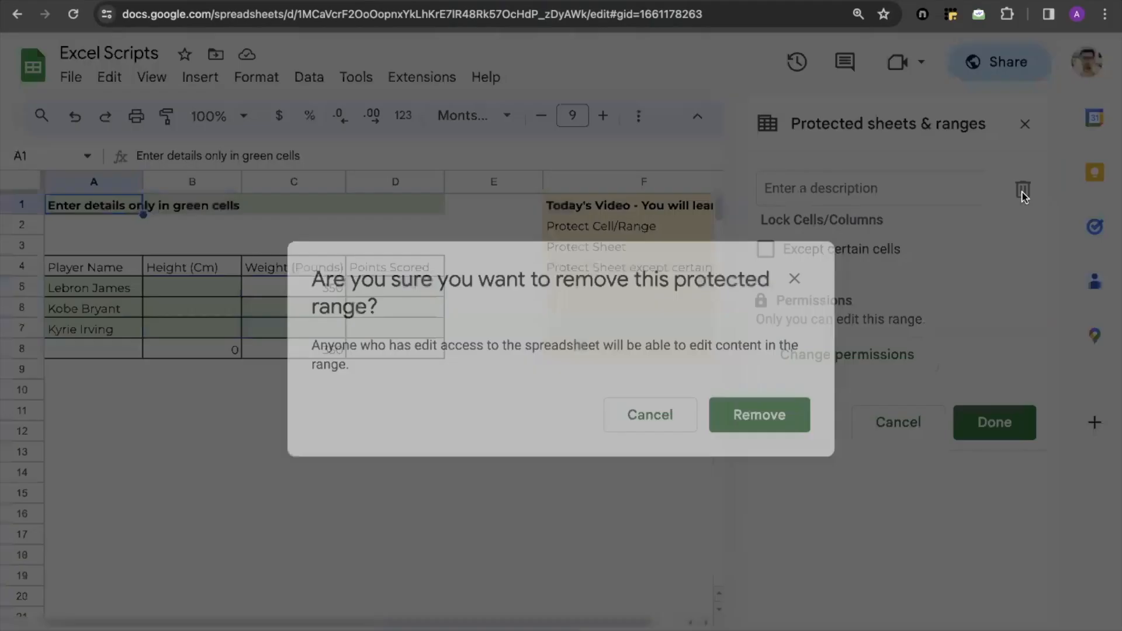
{"action": "left_click", "coordinate": [760, 414]}
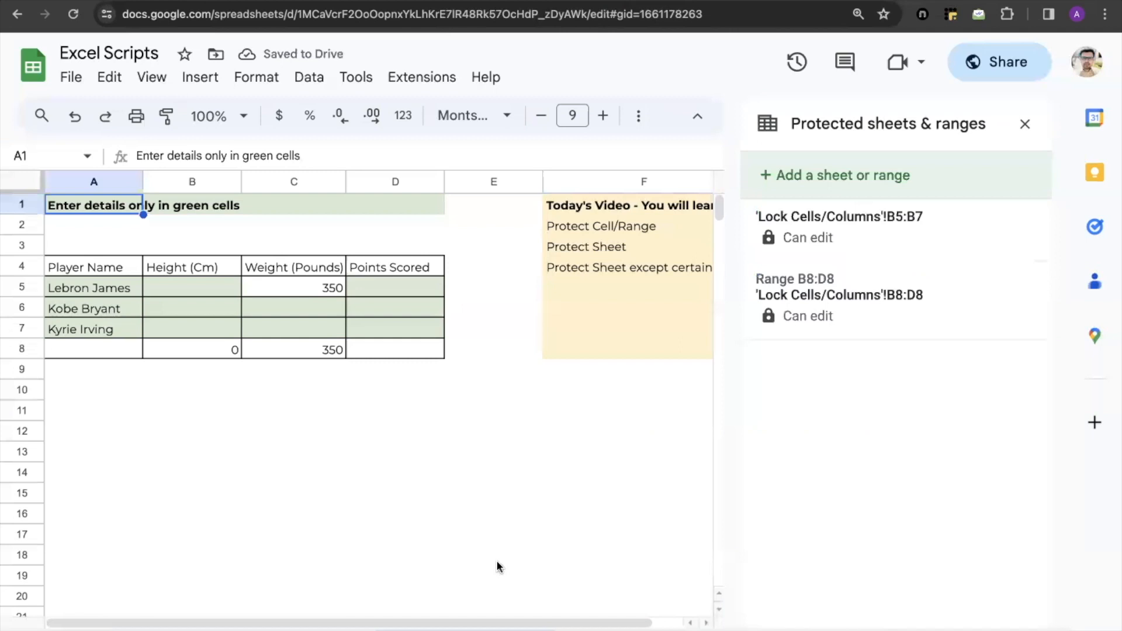
Protect the sheet except the green input range B5:D7, confirm the permissions, and close the protection panel
{"action": "right_click", "coordinate": [462, 630]}
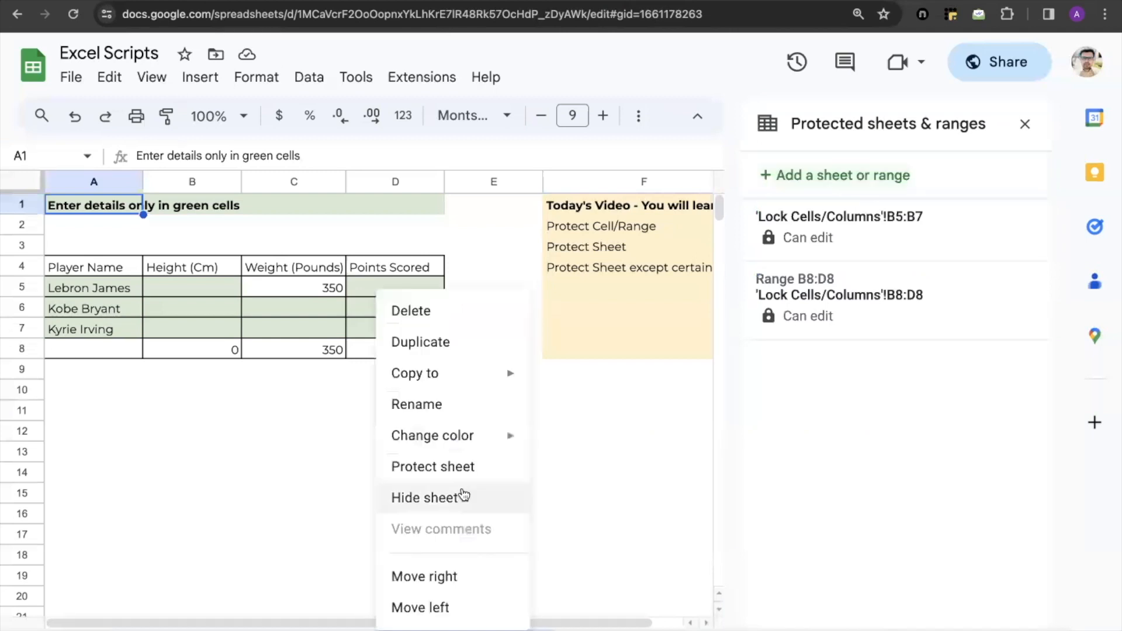
{"action": "left_click", "coordinate": [478, 467]}
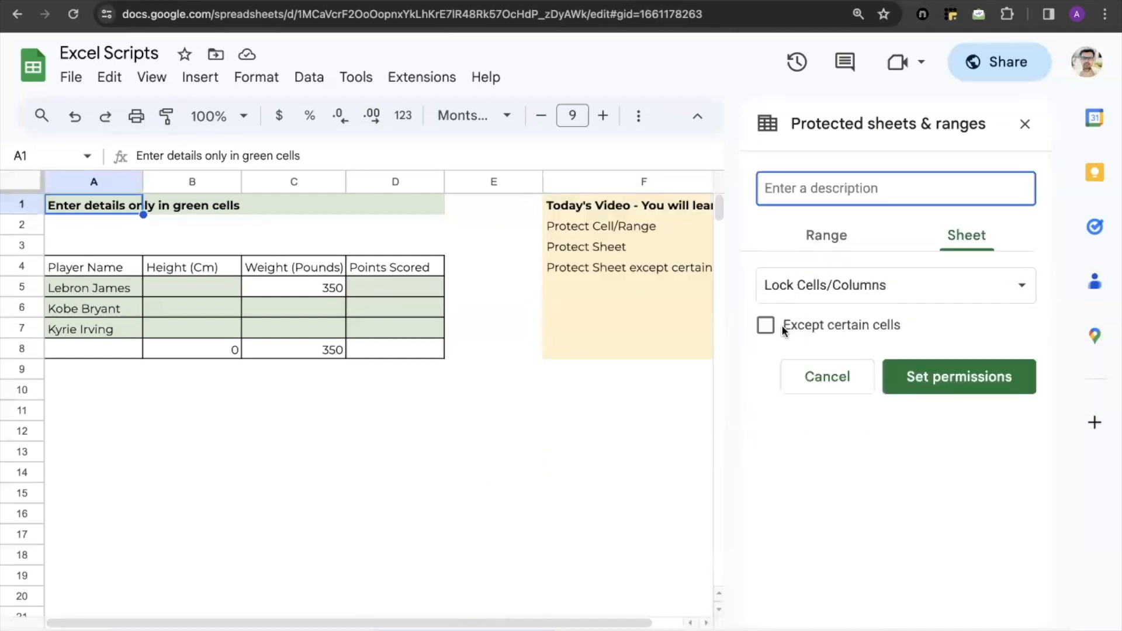
{"action": "left_click", "coordinate": [766, 325]}
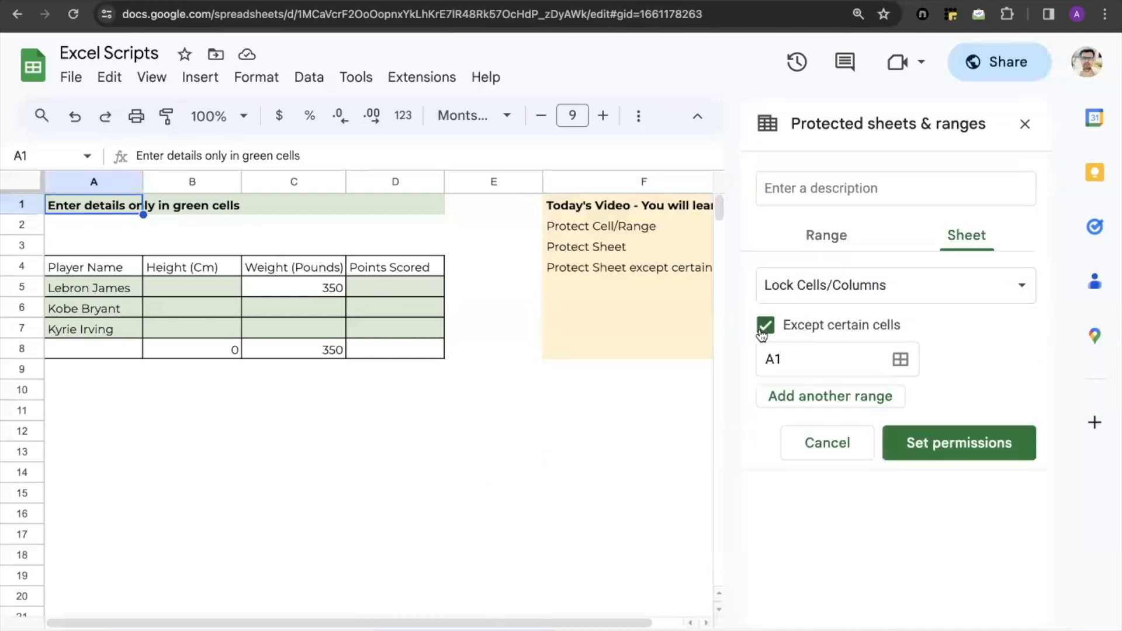
{"action": "left_click", "coordinate": [900, 358]}
{"action": "left_click_drag", "start_coordinate": [192, 287], "coordinate": [404, 322]}
{"action": "left_click", "coordinate": [771, 444]}
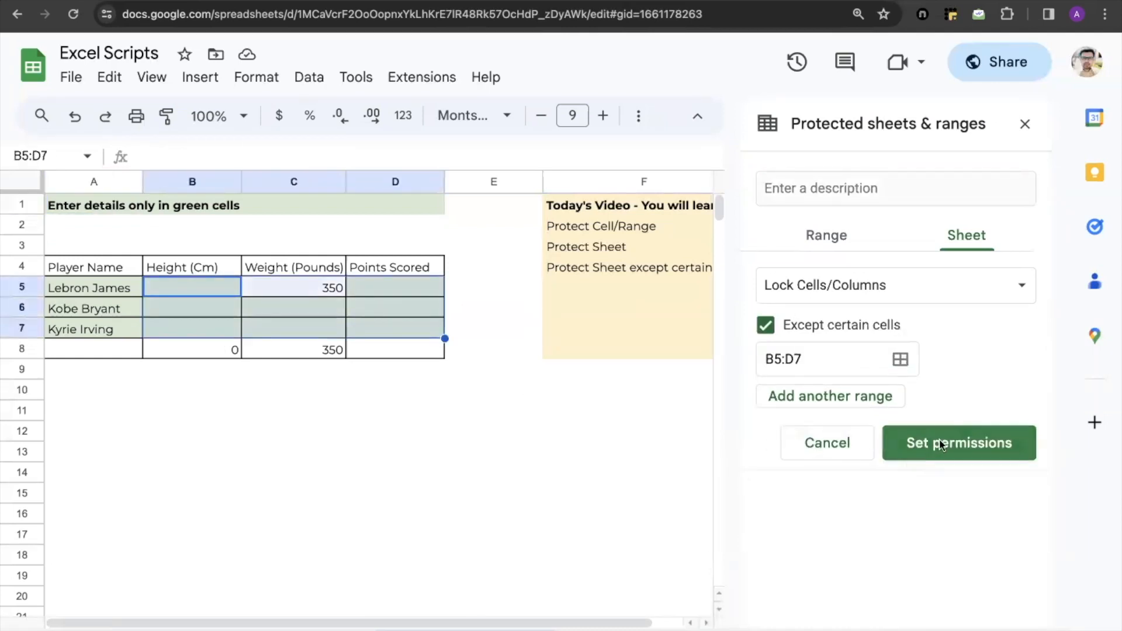
{"action": "left_click", "coordinate": [943, 445]}
{"action": "left_click", "coordinate": [741, 447]}
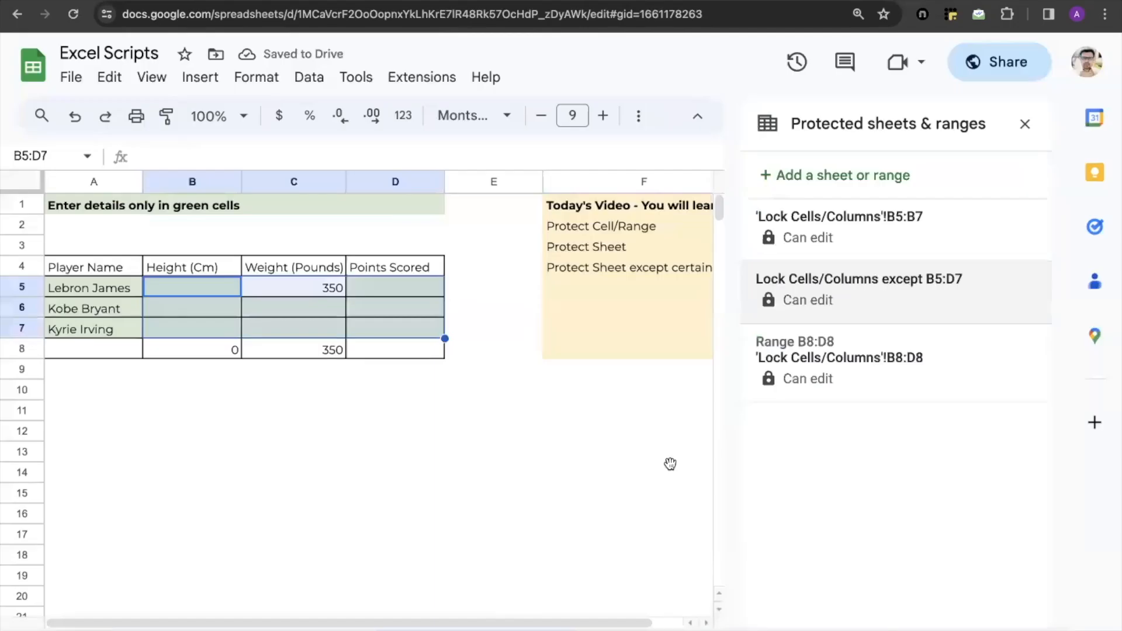
{"action": "left_click", "coordinate": [669, 465]}
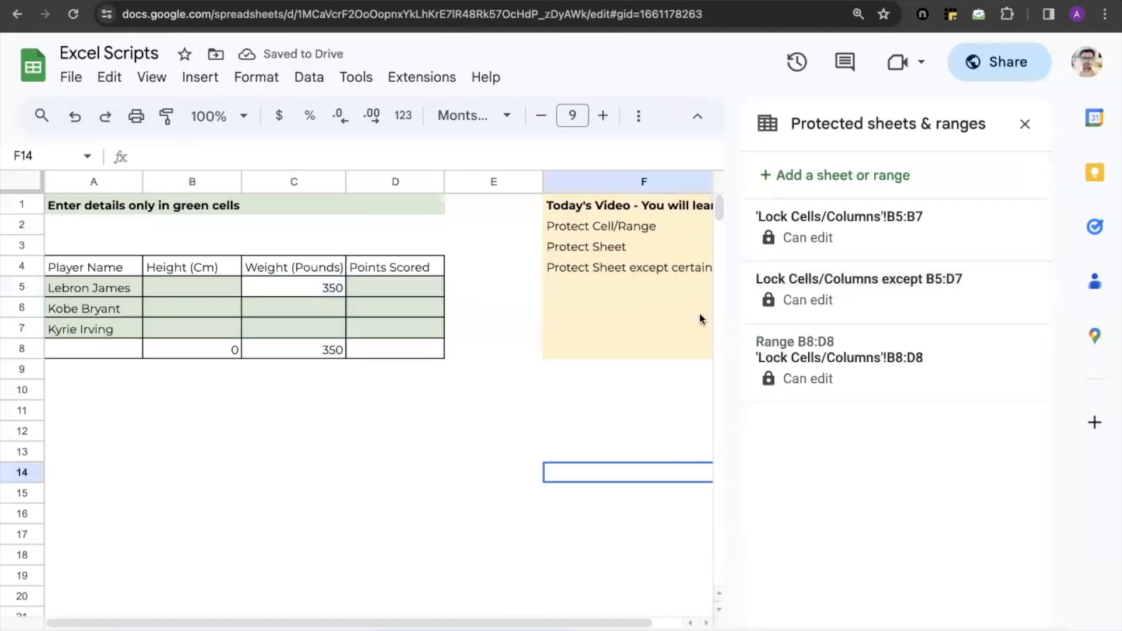
{"action": "left_click", "coordinate": [1023, 125]}
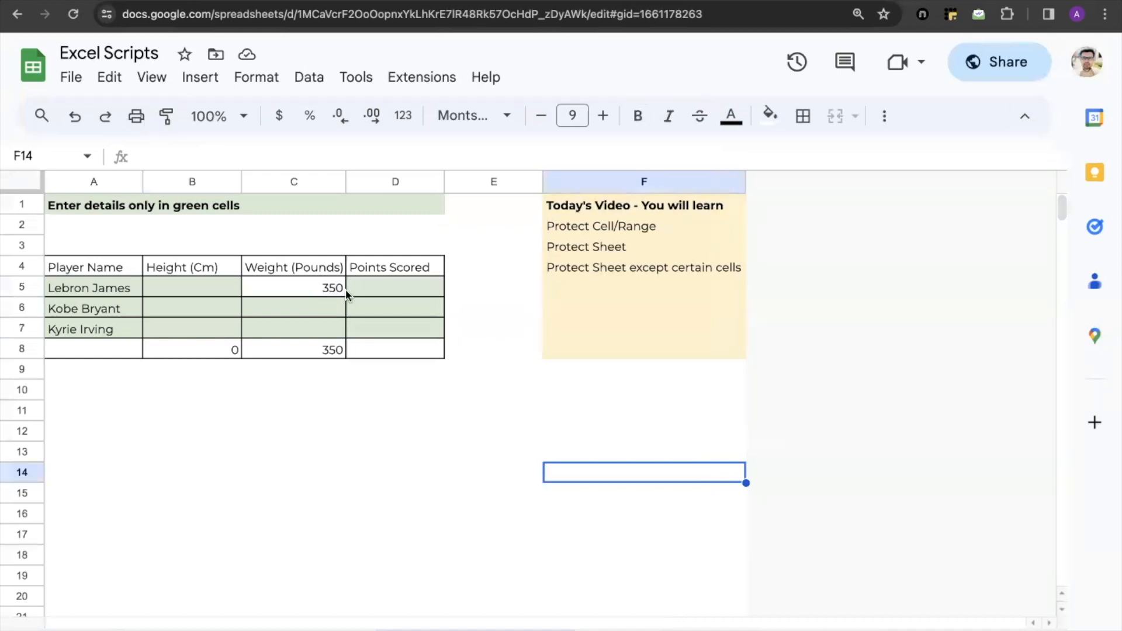
Review the Protect Sheet and Protect Sheet except certain cells agenda items in column F
{"action": "left_click", "coordinate": [573, 244]}
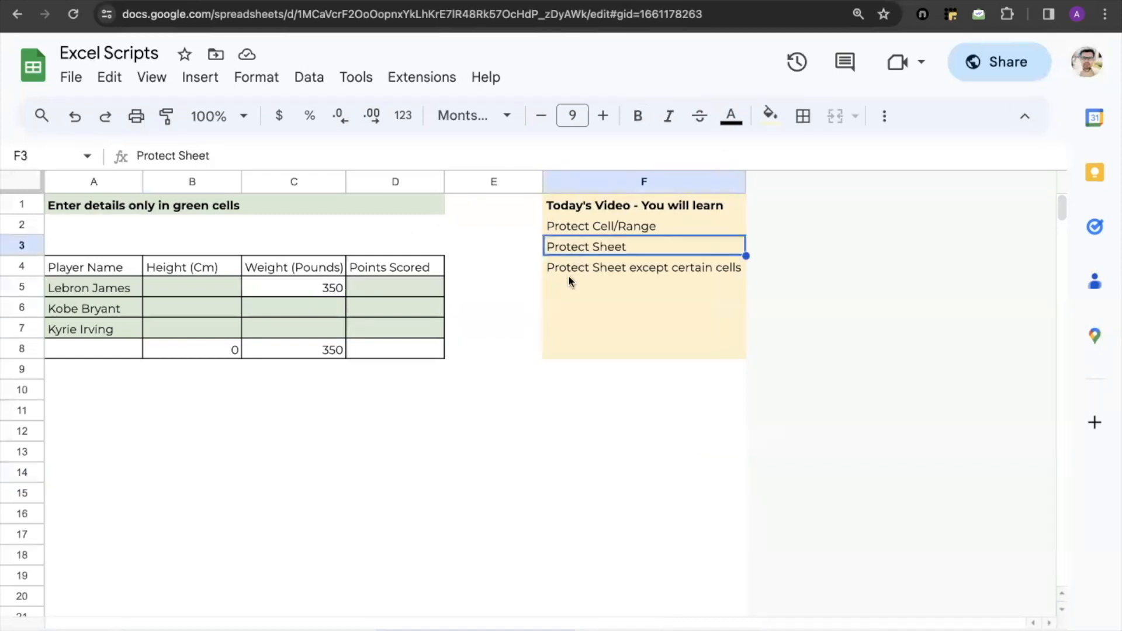
{"action": "left_click", "coordinate": [573, 274]}
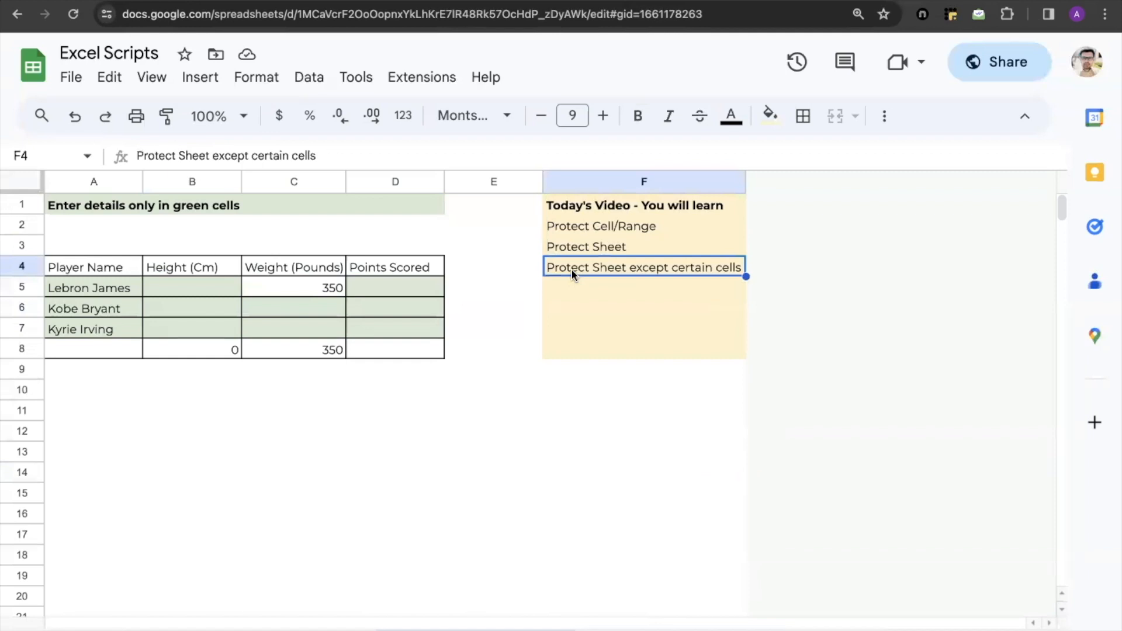